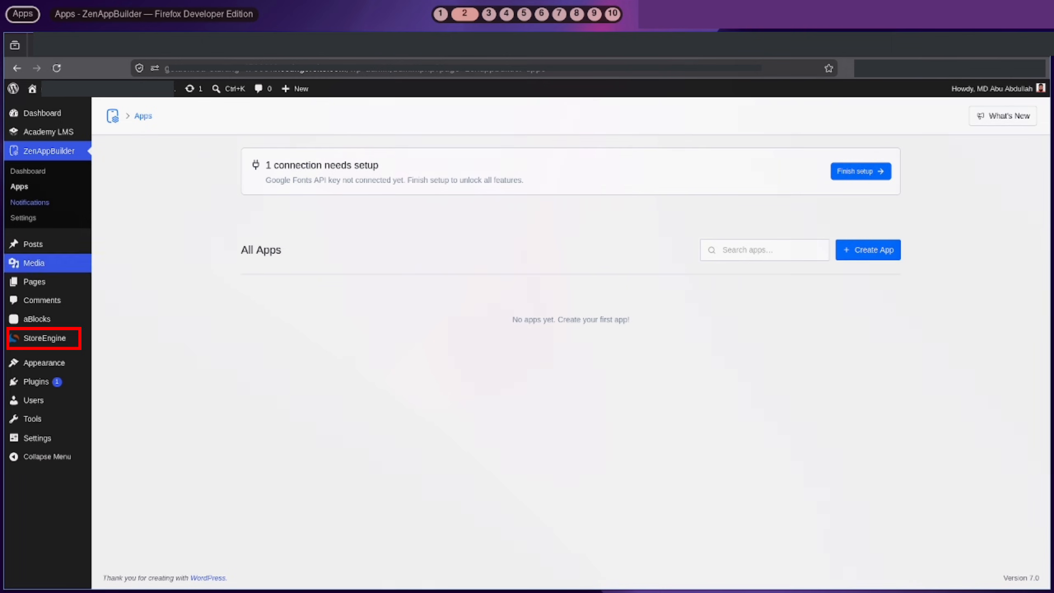
# Create a new app titled 'Academy LMS' and go to its Design › App Icon page
pyautogui.moveTo(44, 341)
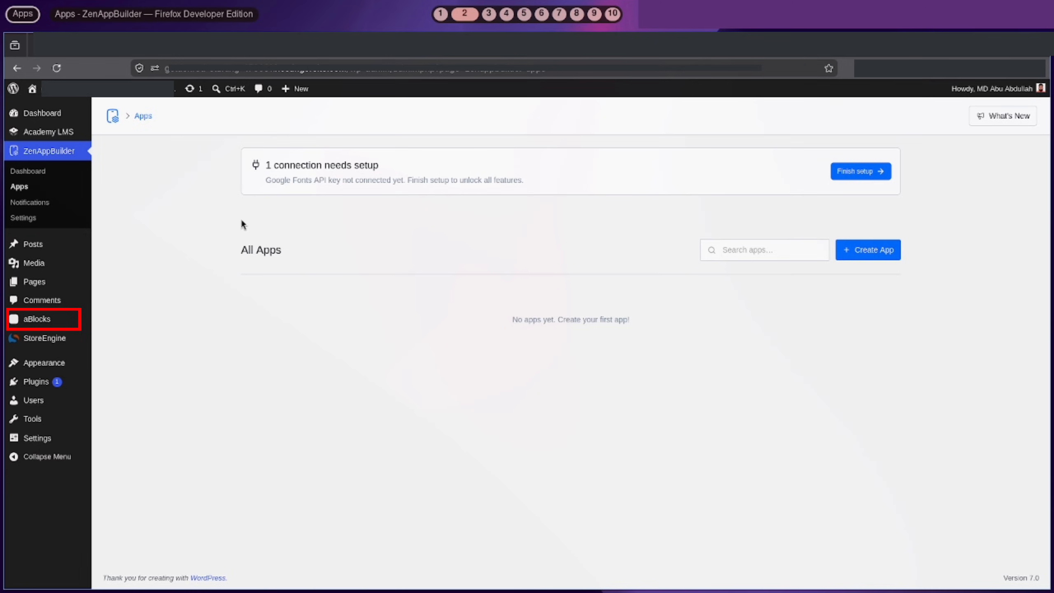
pyautogui.click(867, 250)
pyautogui.write('Academy LMS')
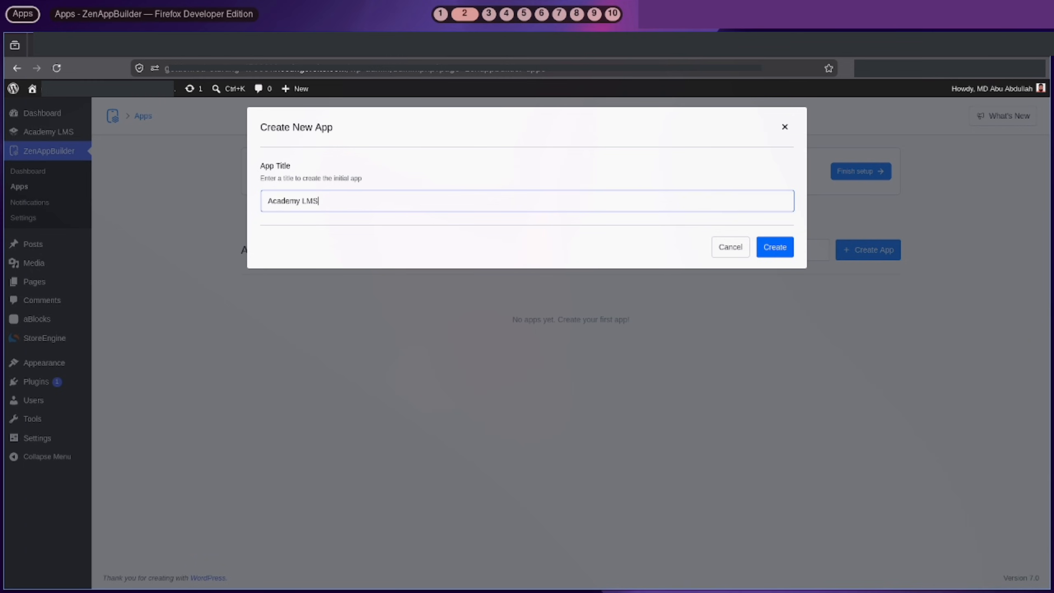
pyautogui.click(768, 253)
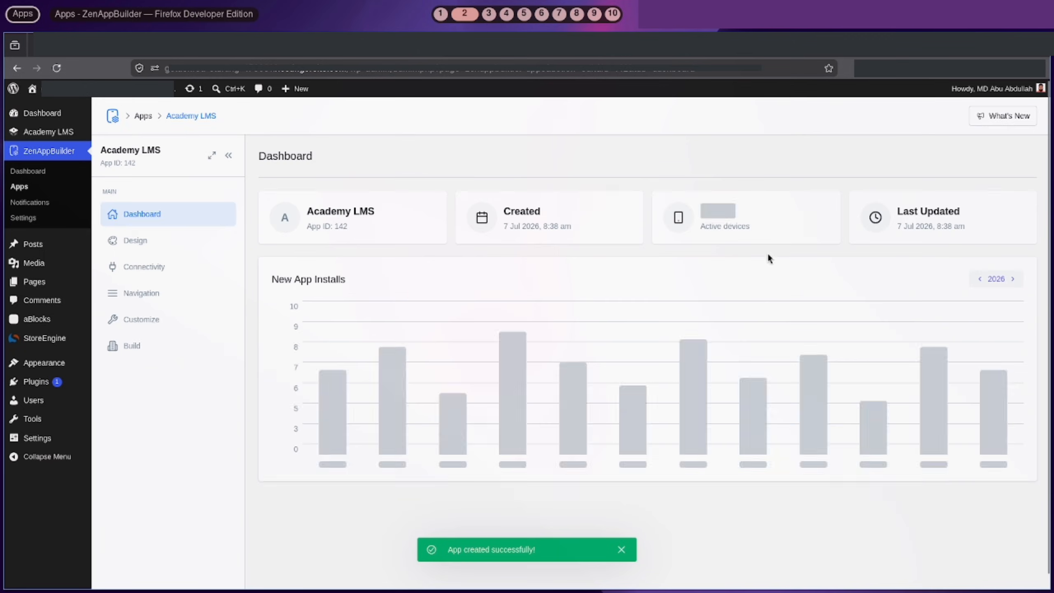
pyautogui.click(145, 243)
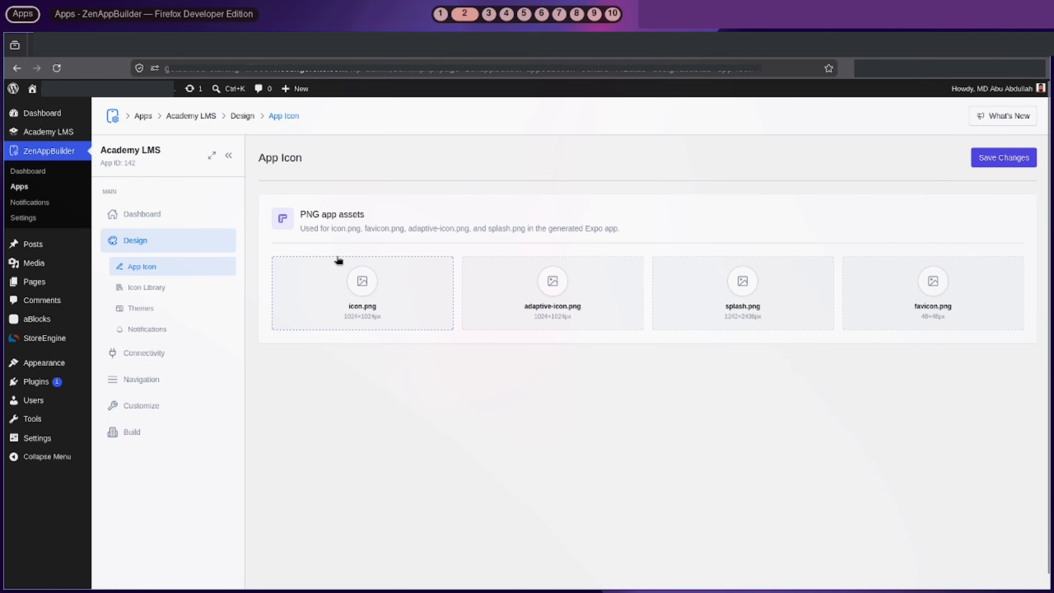
# Set both icon.png and adaptive-icon.png to the ALMS image from the Media Library
pyautogui.click(364, 305)
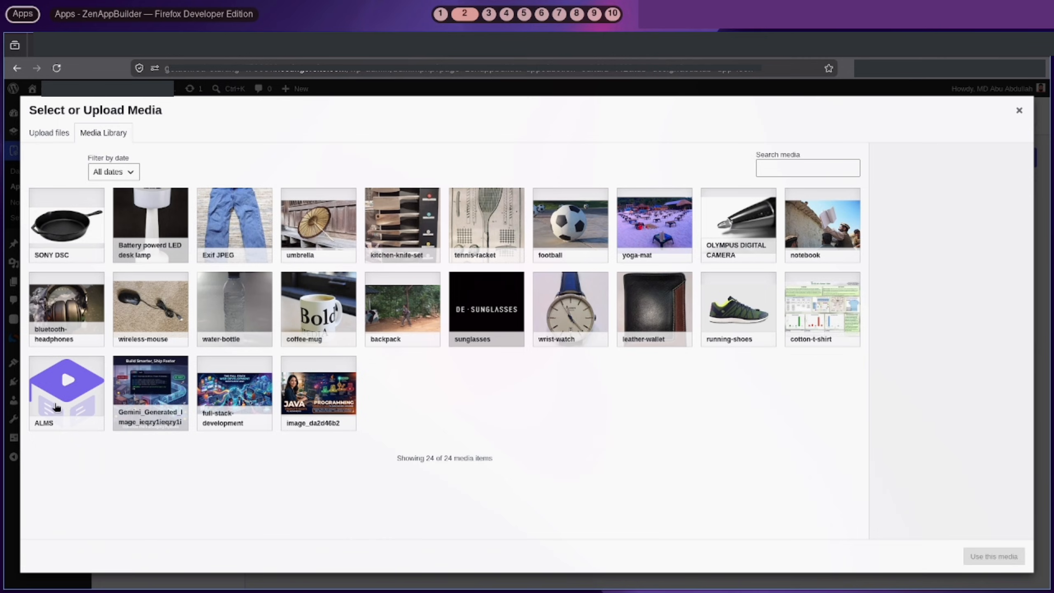
pyautogui.click(57, 408)
pyautogui.click(995, 555)
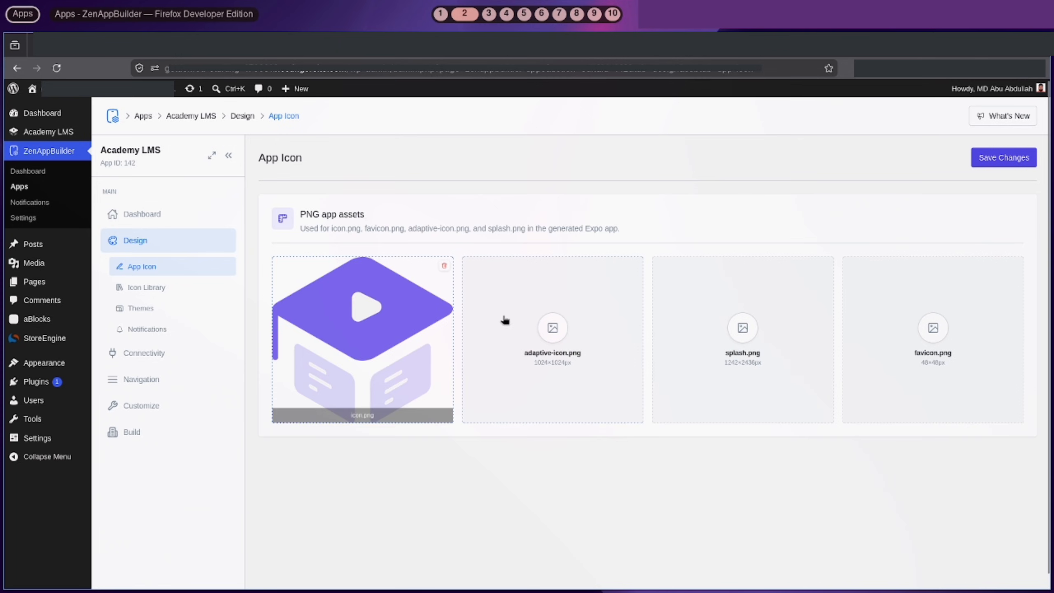
pyautogui.click(549, 360)
pyautogui.click(64, 392)
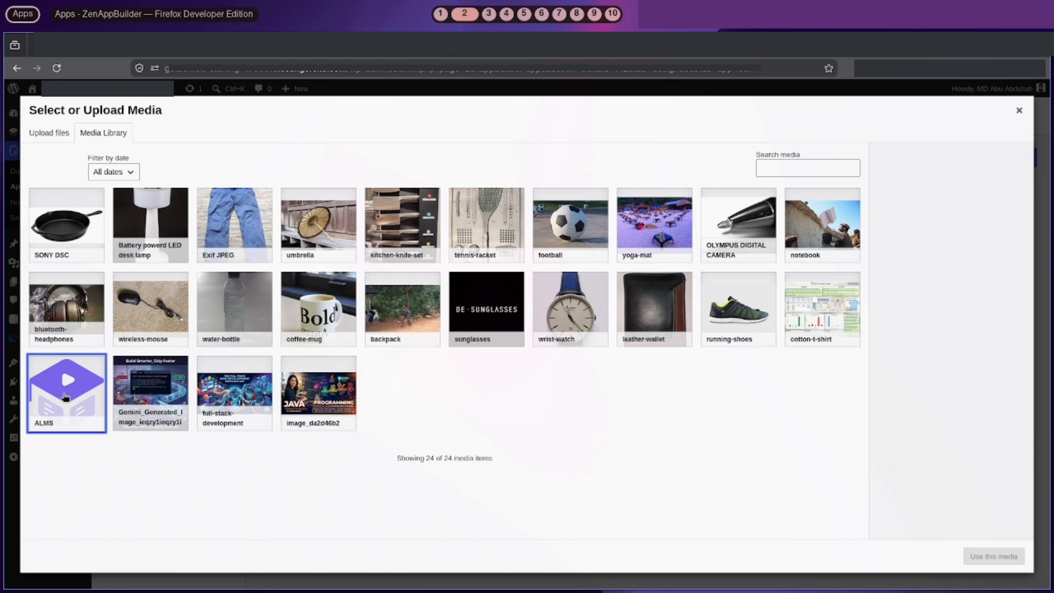
pyautogui.click(994, 557)
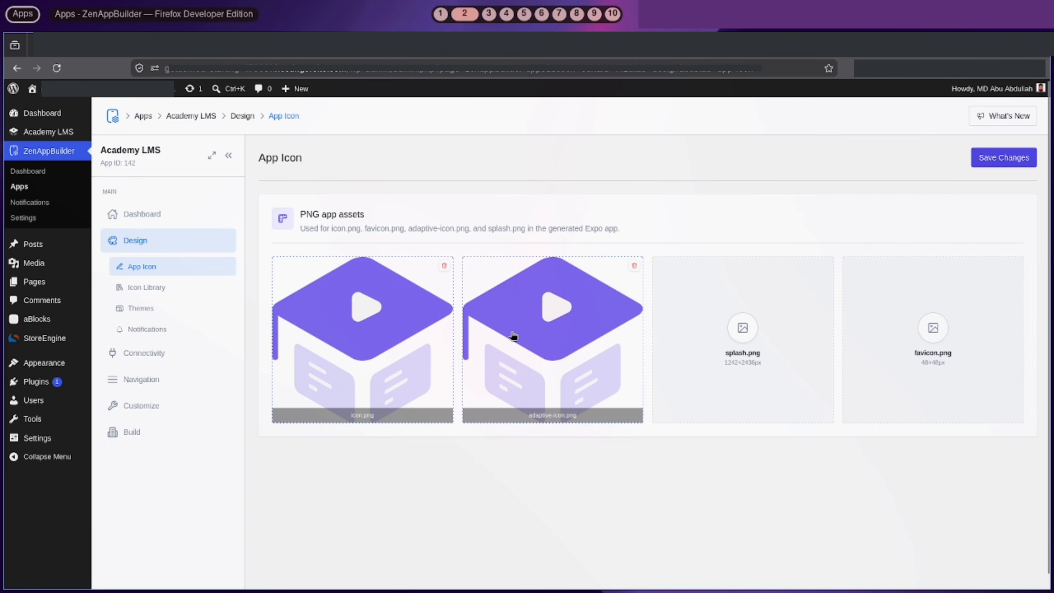
# Set splash.png and favicon.png to the ALMS image and save the app
pyautogui.click(727, 348)
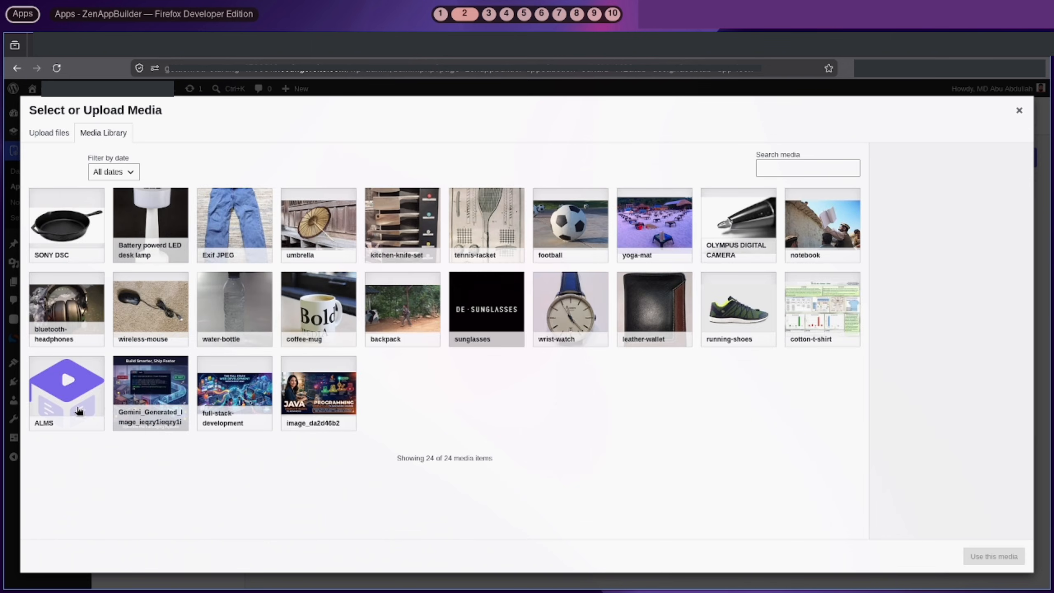
pyautogui.click(68, 398)
pyautogui.click(990, 556)
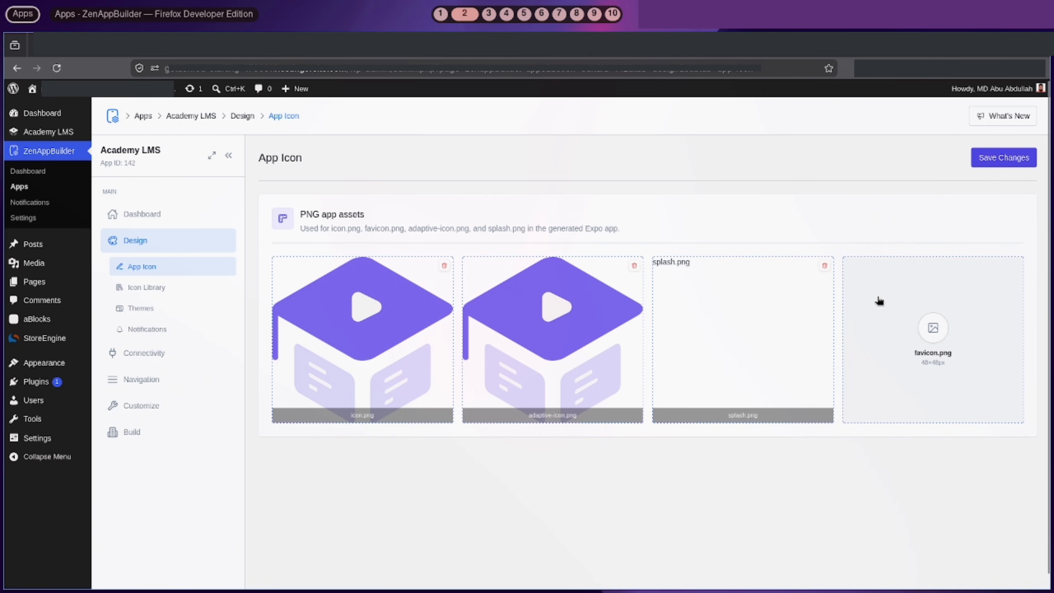
pyautogui.click(905, 343)
pyautogui.click(48, 391)
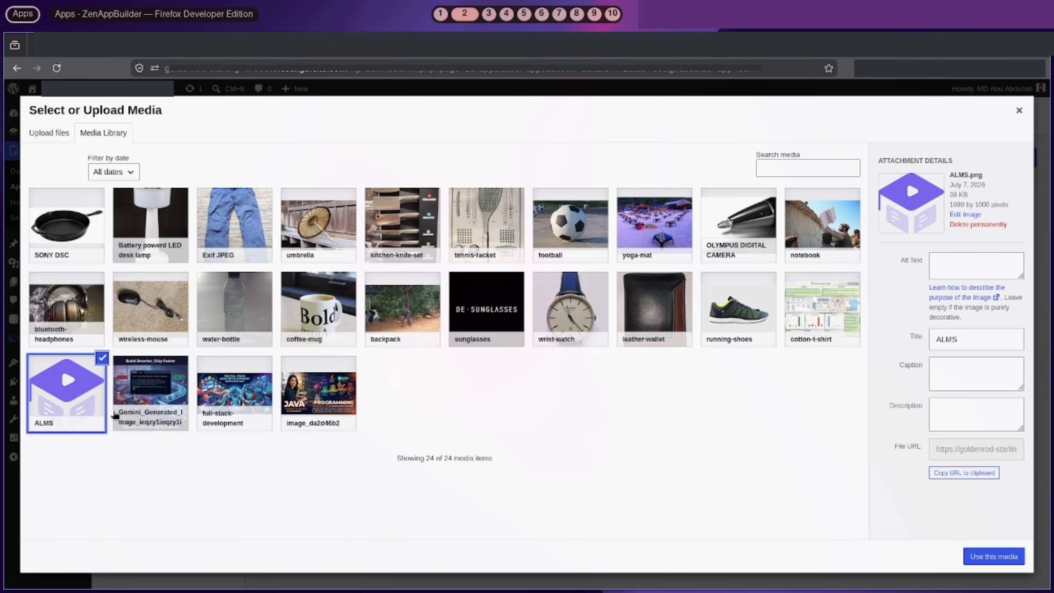
pyautogui.click(992, 556)
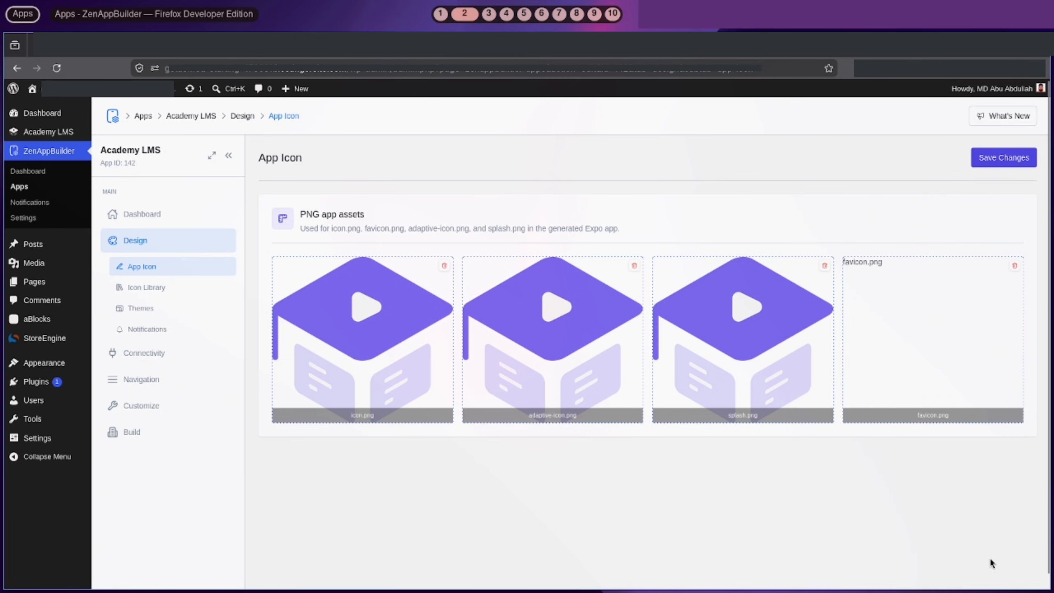
pyautogui.click(975, 160)
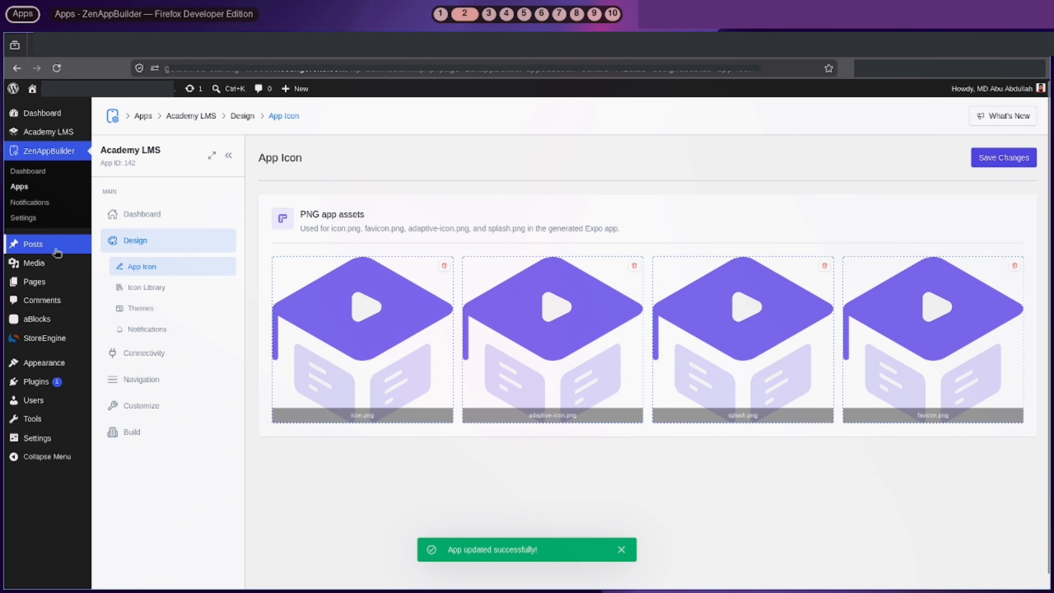
# Browse the Icon Library, cancel adding a new SVG icon, and go to Themes
pyautogui.click(157, 286)
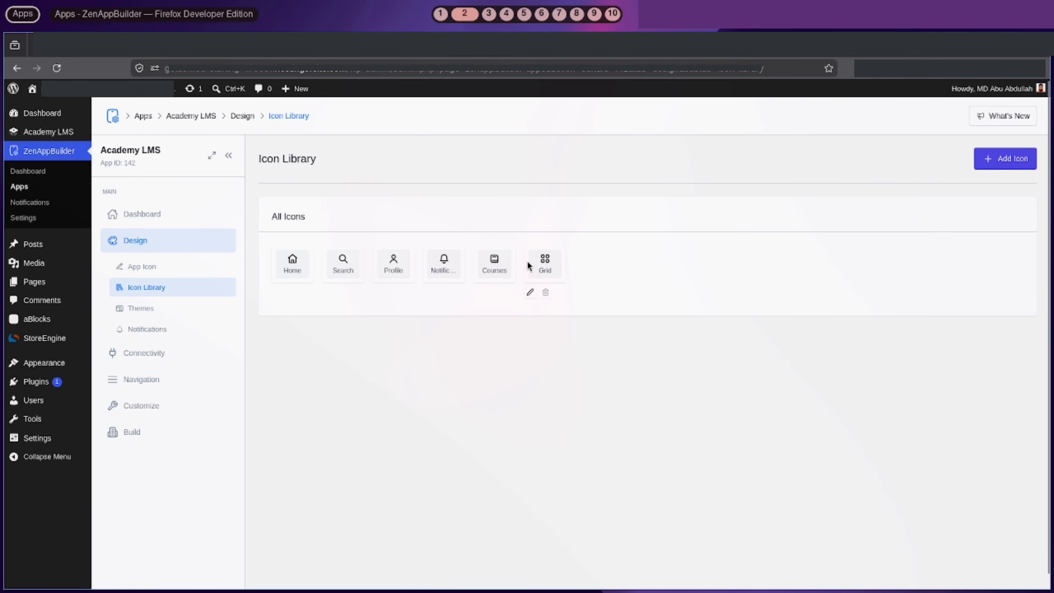
pyautogui.click(1014, 164)
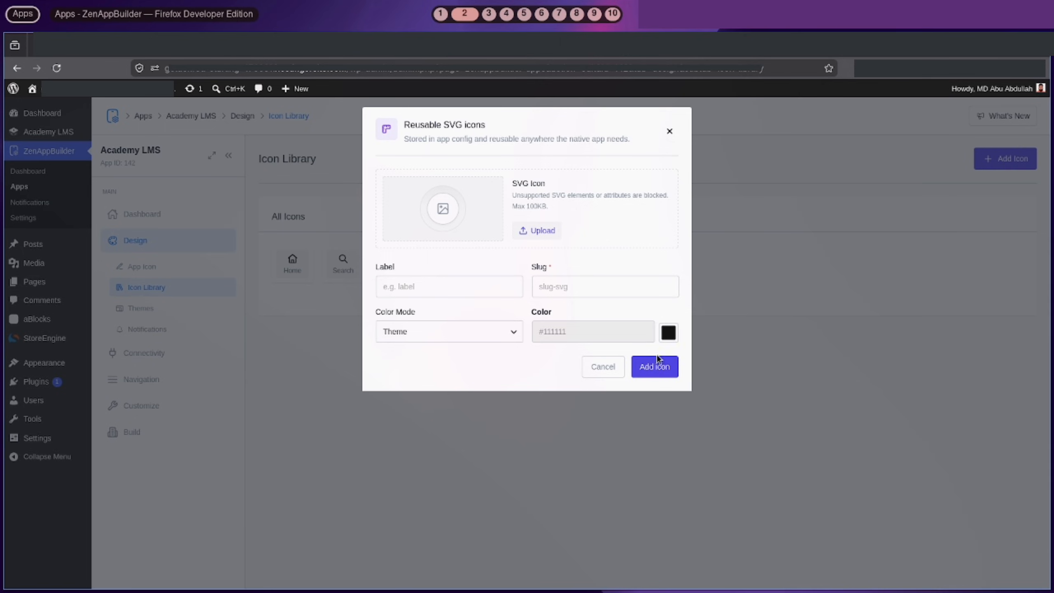
pyautogui.click(594, 372)
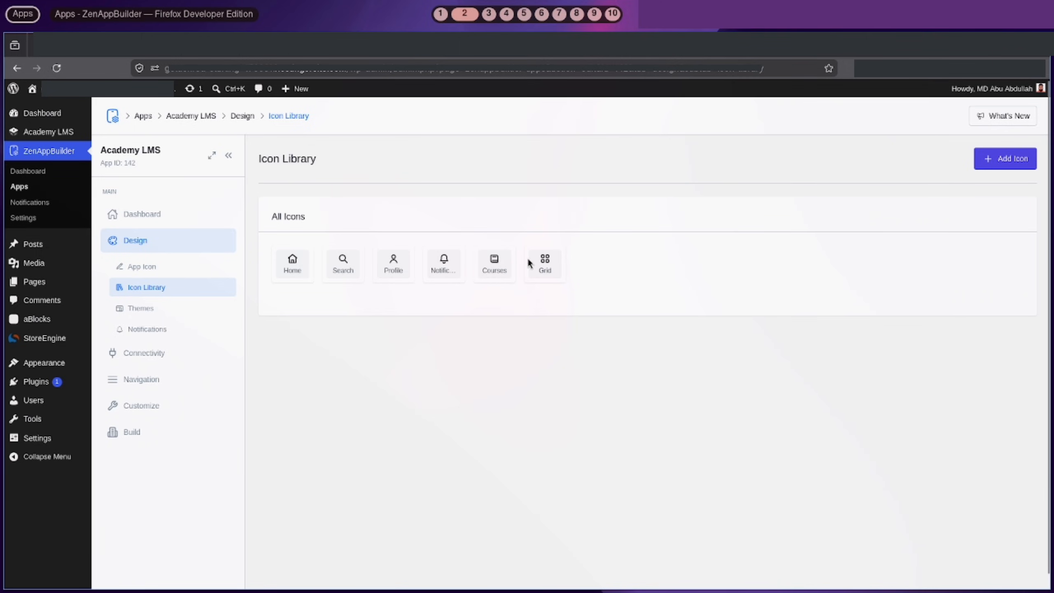
pyautogui.click(174, 314)
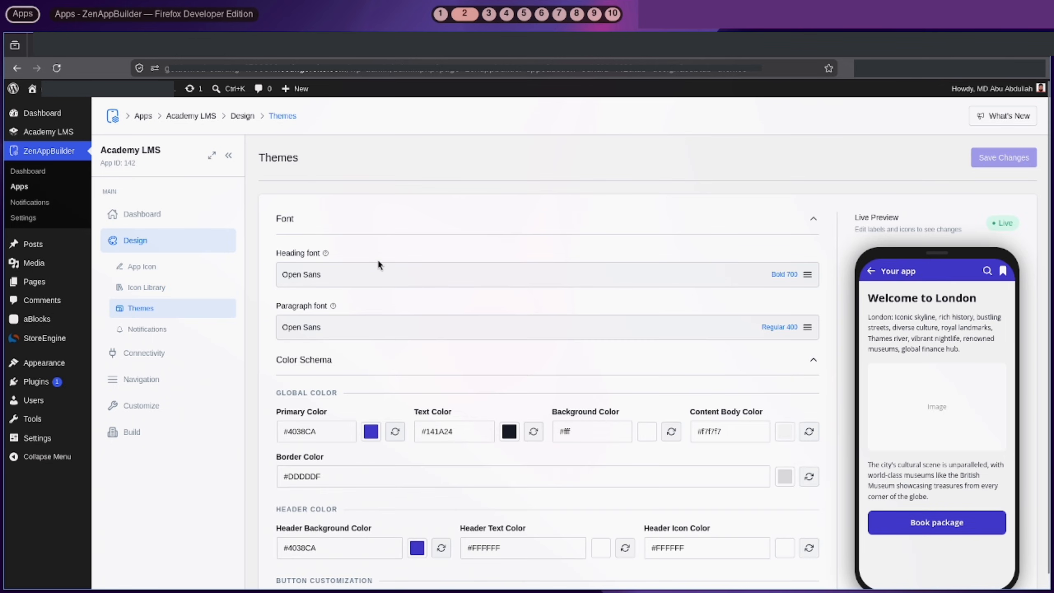
# Look over the heading font choices and preview text without changing anything
pyautogui.click(421, 328)
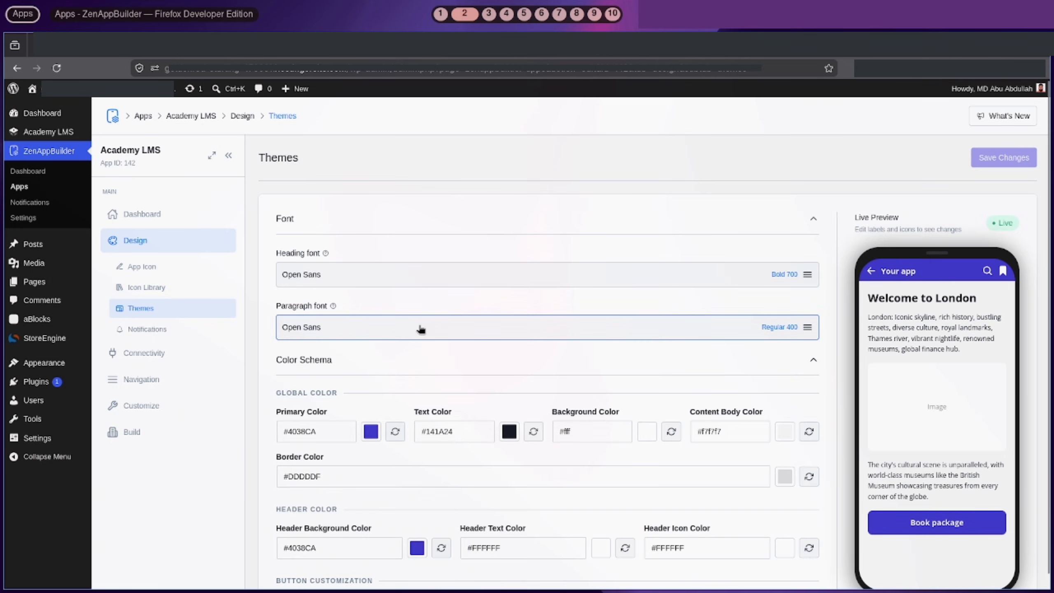
pyautogui.click(467, 279)
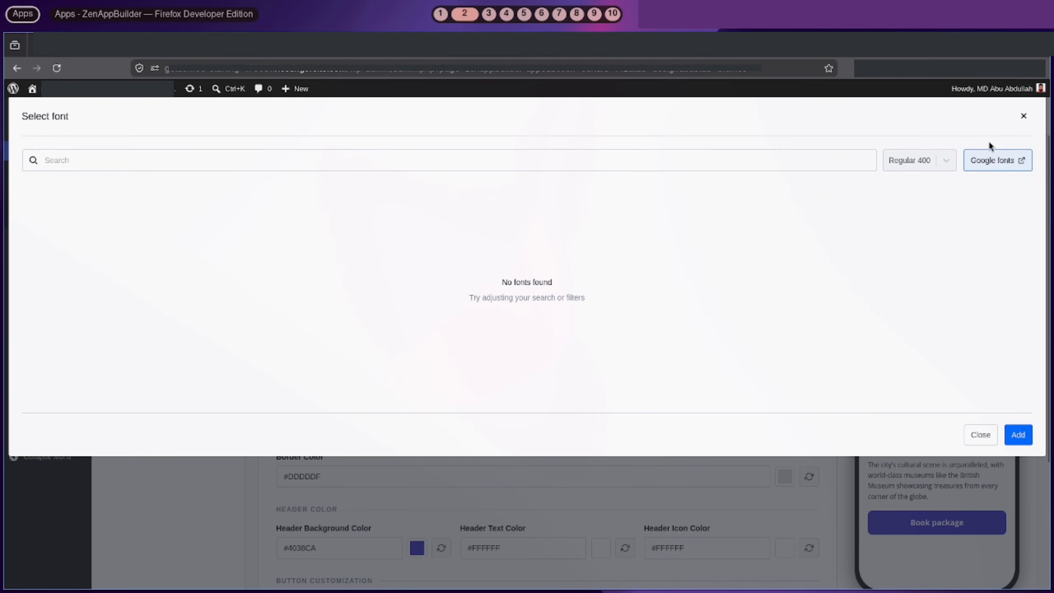
pyautogui.click(1029, 116)
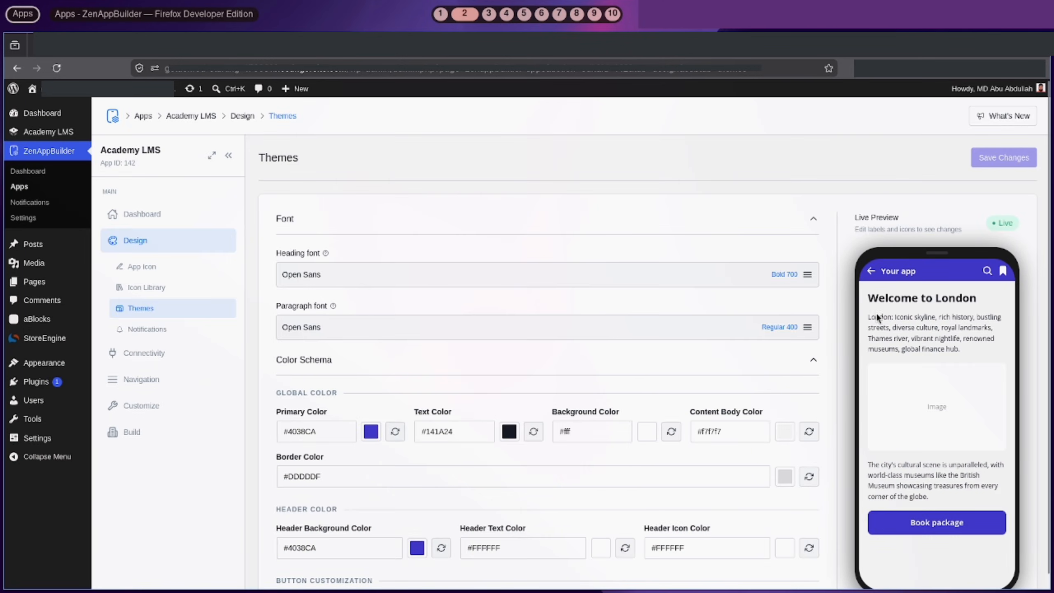
pyautogui.moveTo(872, 297); pyautogui.dragTo(981, 343)
pyautogui.click(981, 343)
pyautogui.scroll(-4, 981, 342)
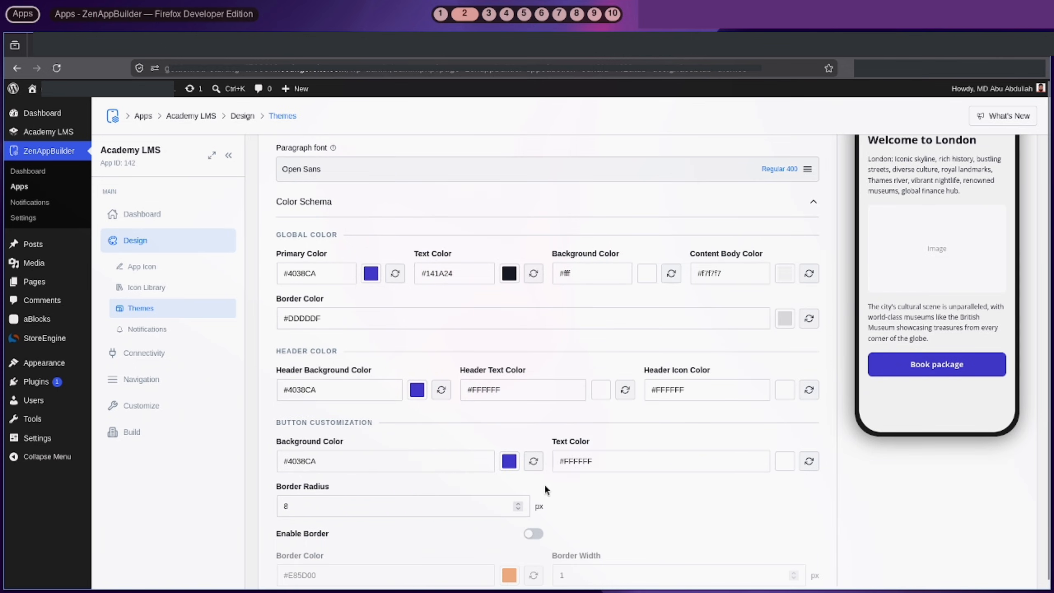
# Try an orange Header Background Color on the app header
pyautogui.click(417, 391)
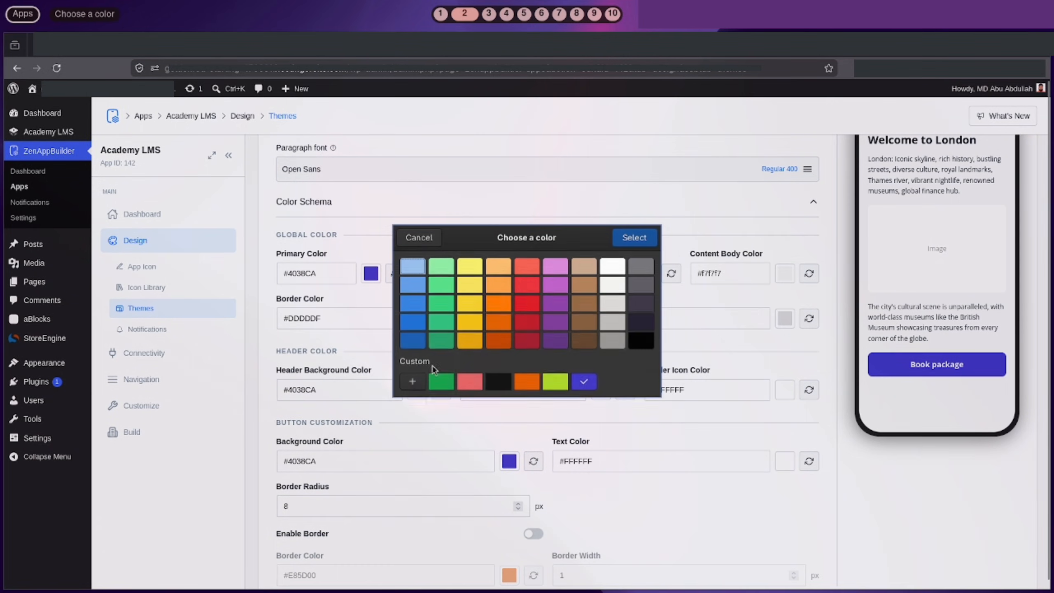
pyautogui.click(498, 324)
pyautogui.click(634, 237)
pyautogui.scroll(4, 922, 275)
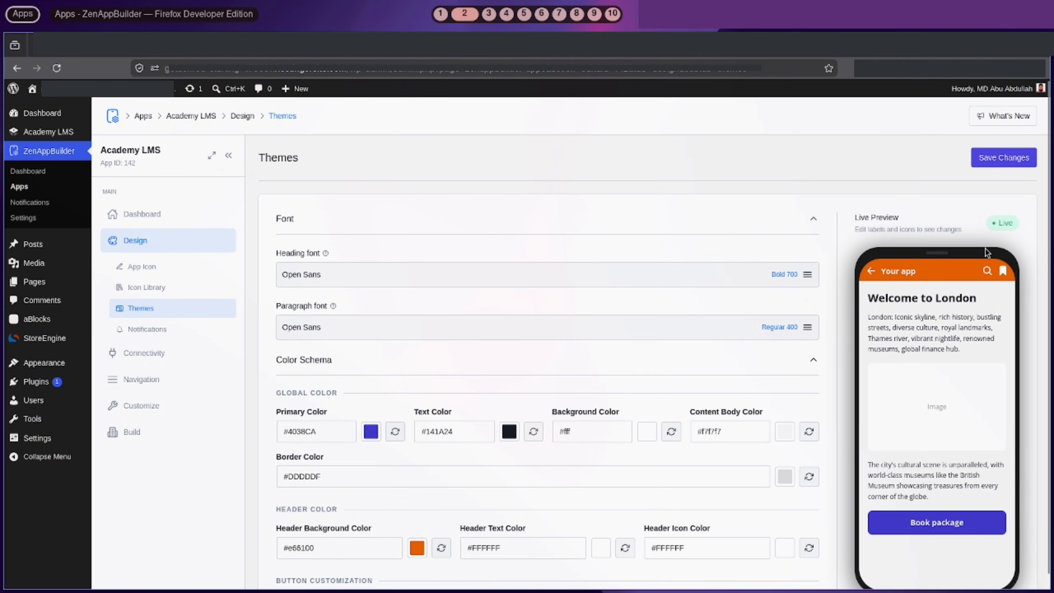
pyautogui.scroll(-1, 922, 276)
# Return the header background to blue #4038ca and save the theme
pyautogui.click(417, 495)
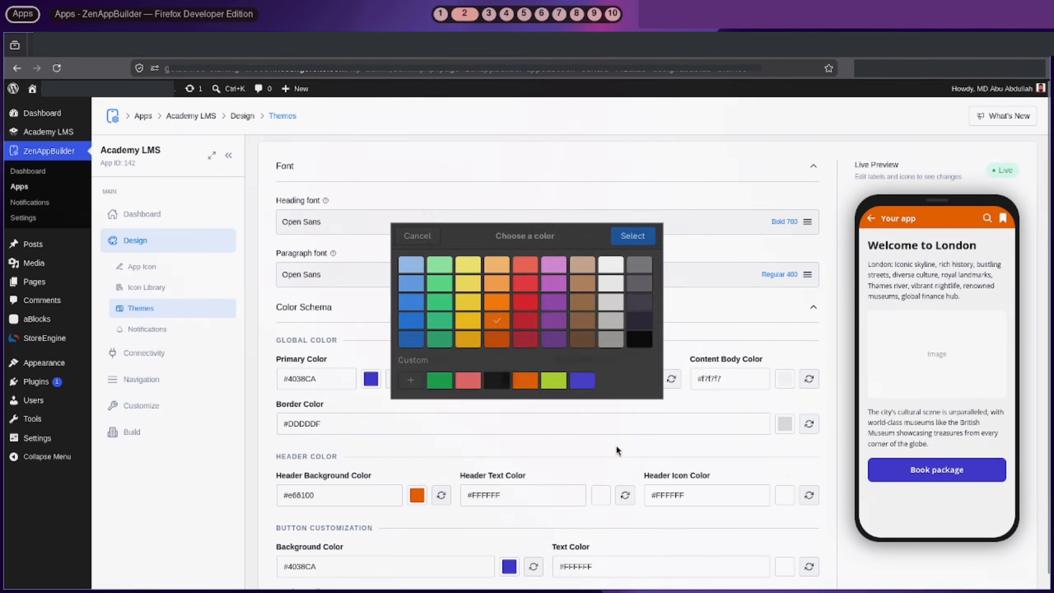
pyautogui.click(591, 382)
pyautogui.click(632, 237)
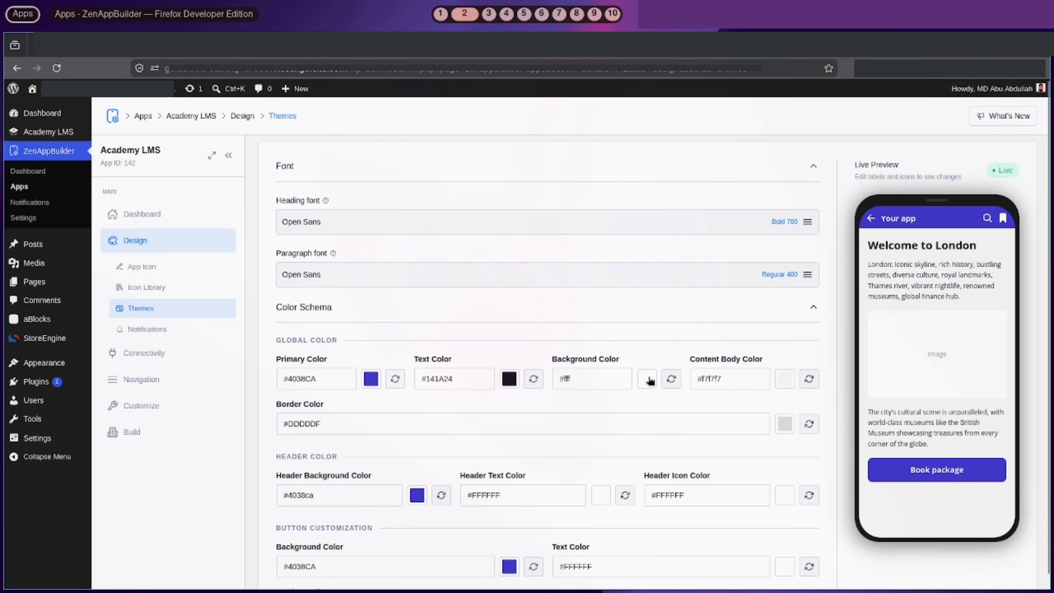
pyautogui.scroll(1, 946, 139)
pyautogui.click(1004, 157)
pyautogui.click(138, 335)
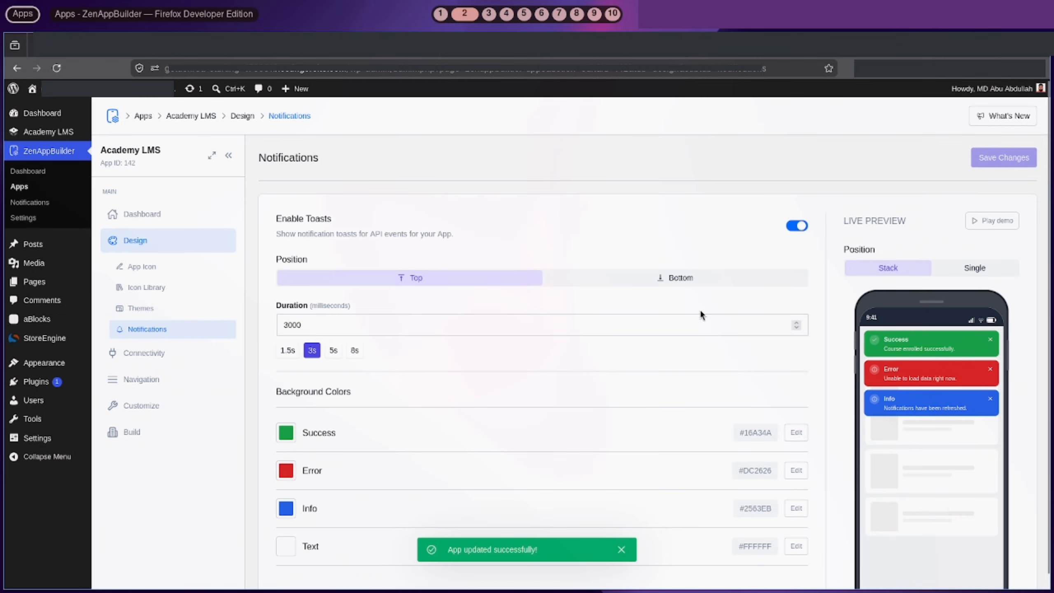
# Set the toast position to Top, comparing the Single and Stack previews
pyautogui.click(688, 277)
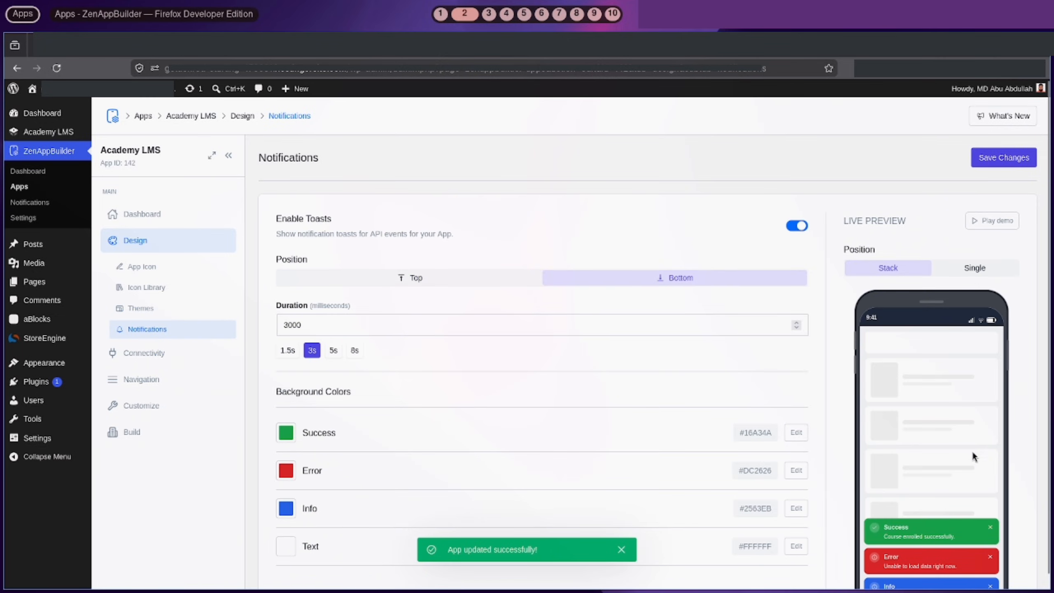
pyautogui.scroll(-1, 988, 494)
pyautogui.scroll(-1, 991, 499)
pyautogui.scroll(1, 795, 510)
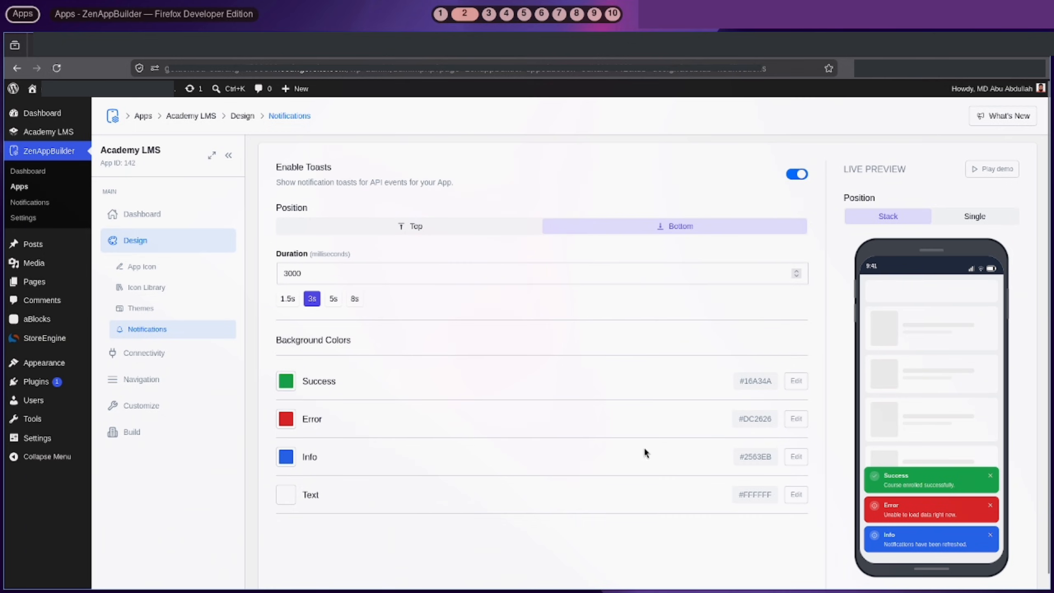
pyautogui.click(419, 225)
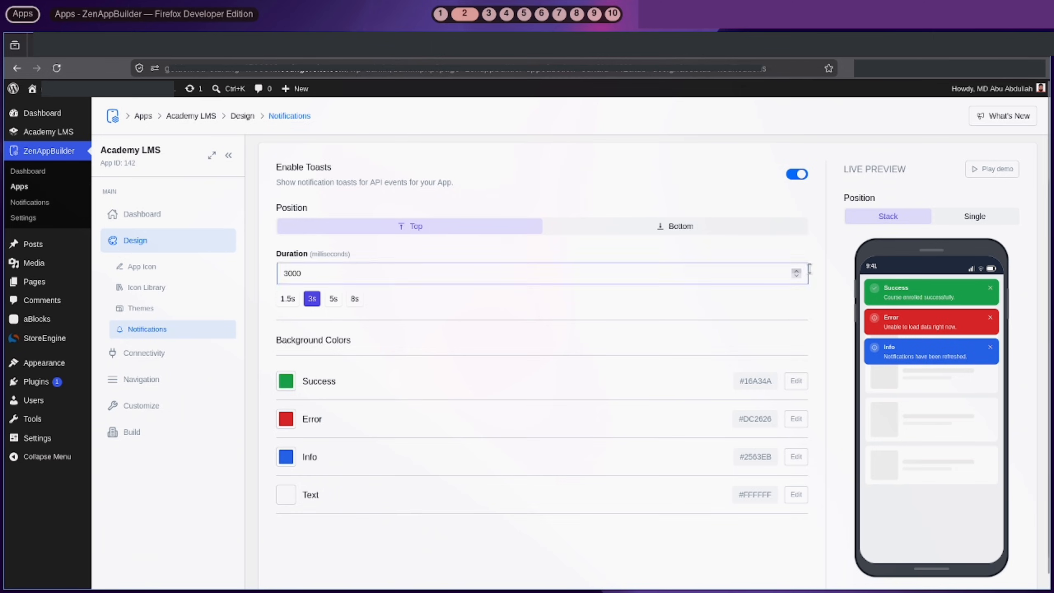
pyautogui.click(971, 216)
pyautogui.click(908, 219)
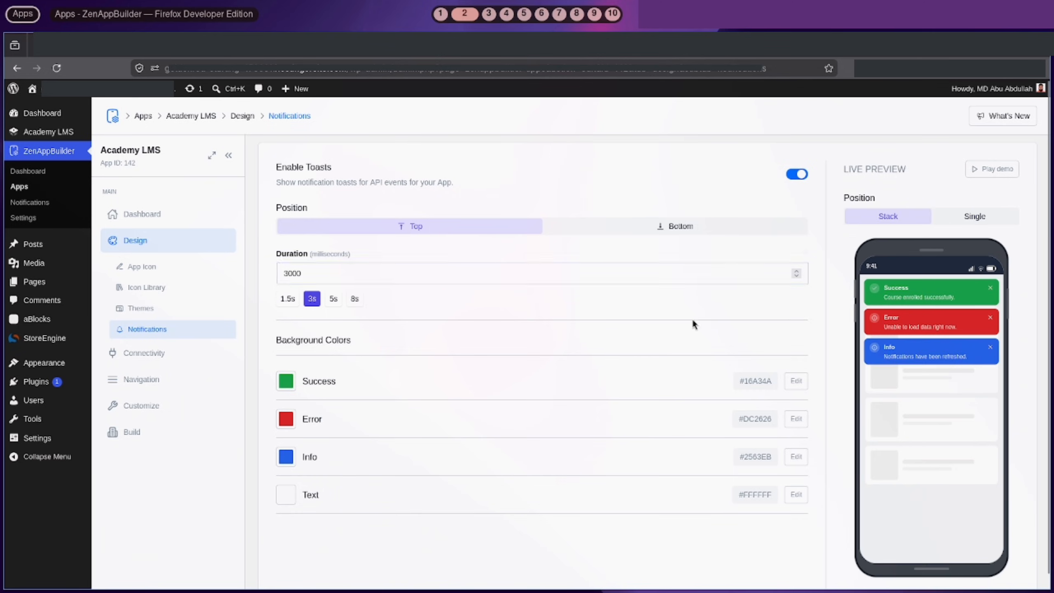
# Replace the placeholder Site URL on Connectivity with the pasted hostingersite address
pyautogui.click(147, 353)
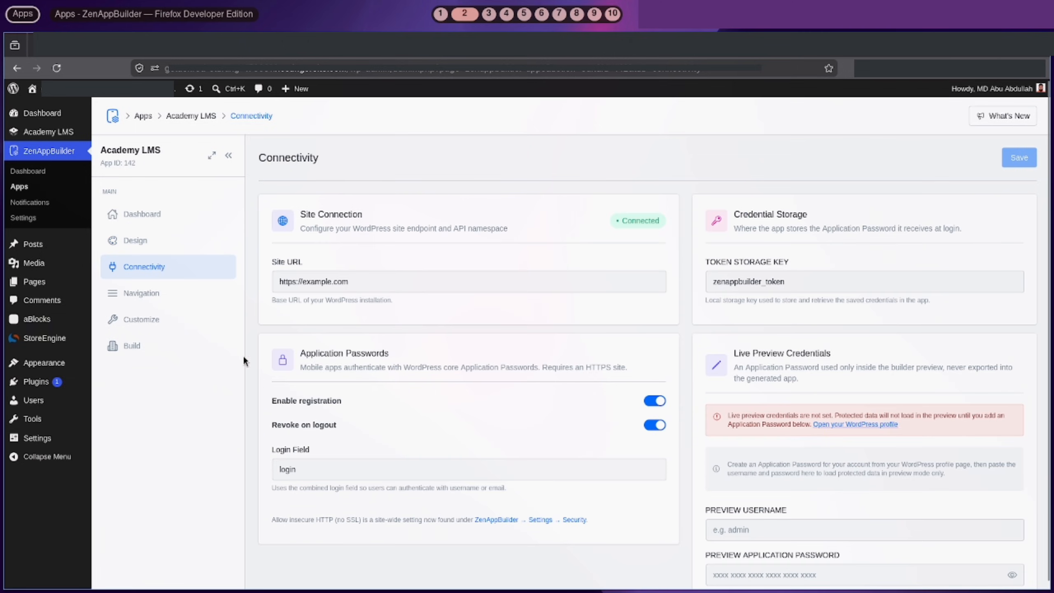
pyautogui.click(352, 67)
pyautogui.click(376, 272)
pyautogui.click(376, 273)
pyautogui.hotkey('ctrl', 'a')
pyautogui.write('https://goldenrod-starling-476631.hostingersite.com/')
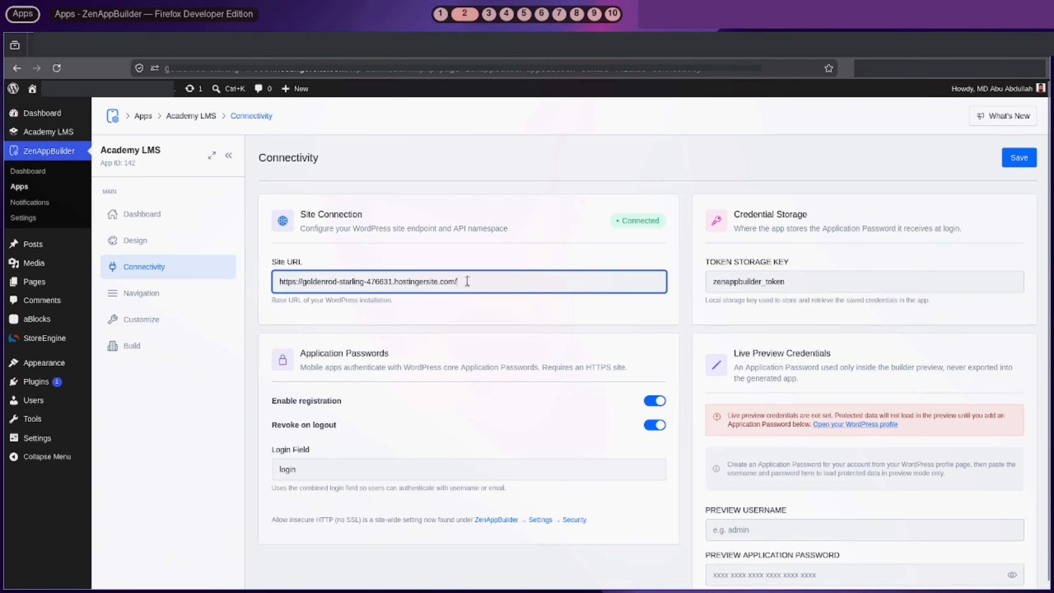
pyautogui.click(470, 322)
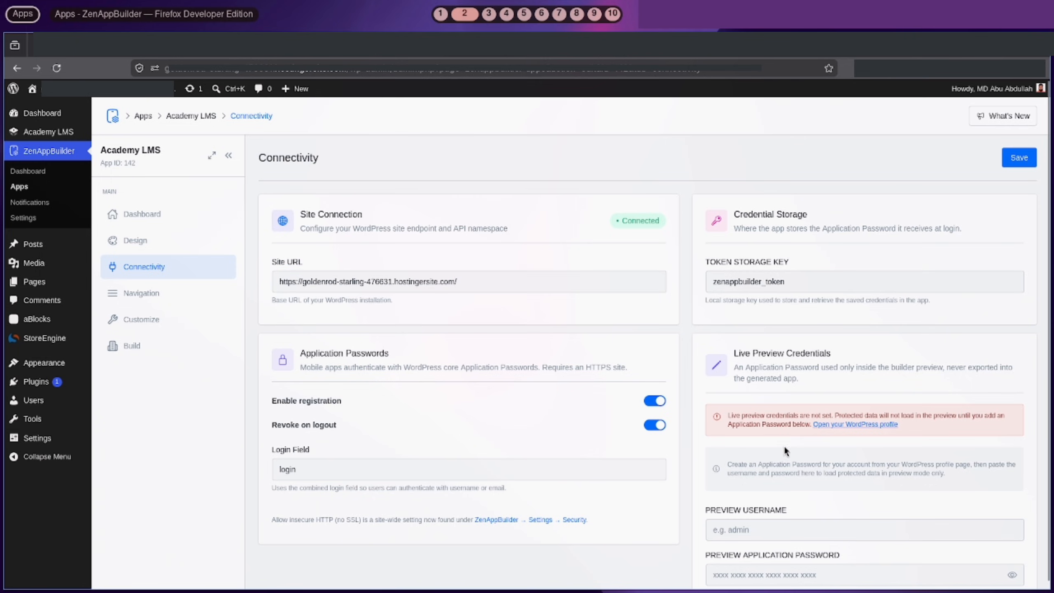
# Autofill the preview username and password from a saved login
pyautogui.scroll(-1, 744, 419)
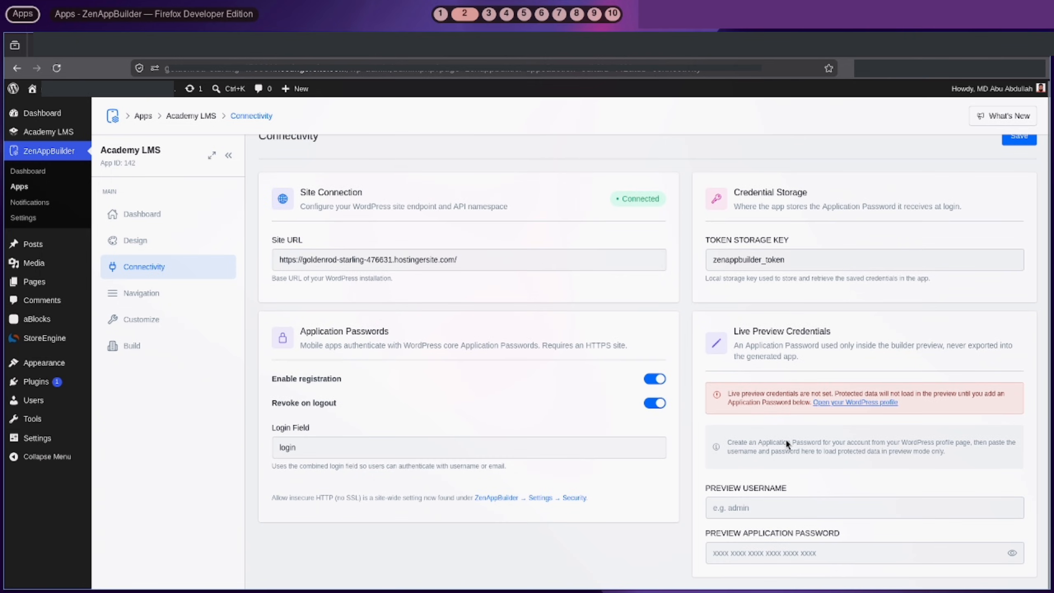
pyautogui.click(784, 508)
pyautogui.click(788, 268)
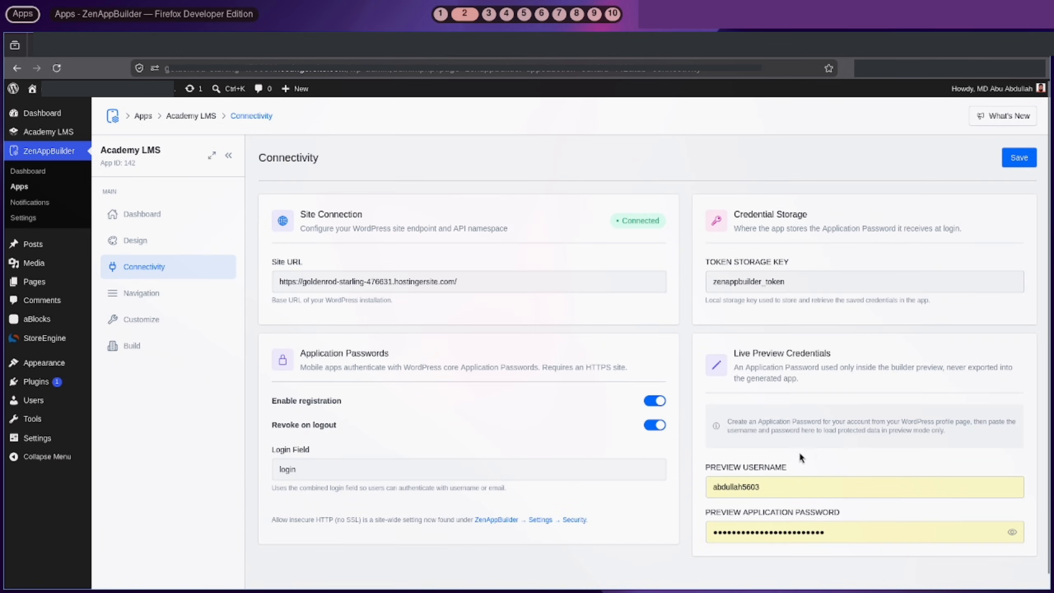
pyautogui.scroll(-1, 804, 501)
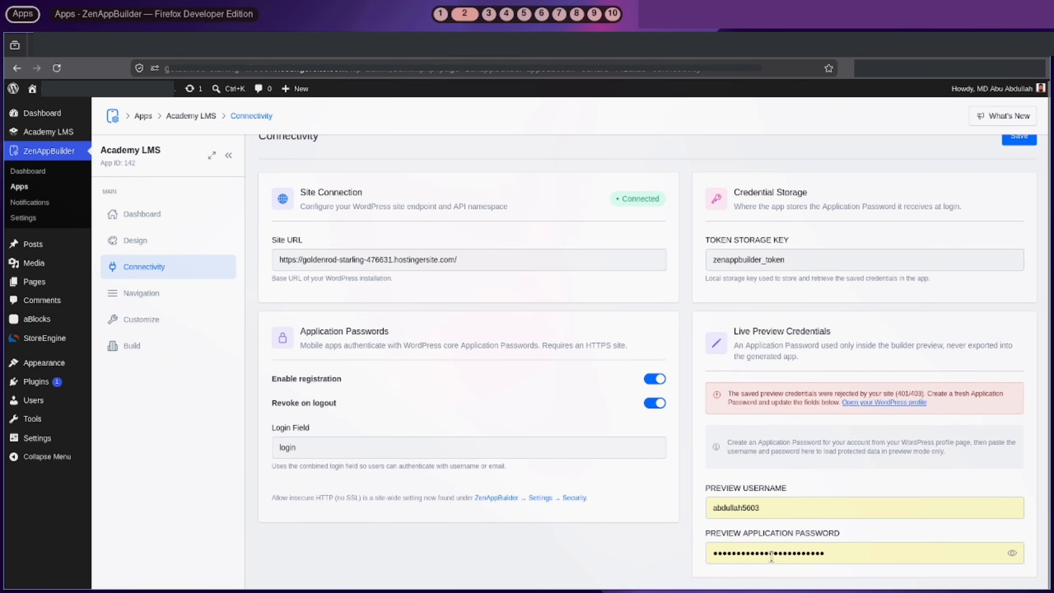
# Revoke the old live-preview application password in the WordPress profile
pyautogui.click(574, 46)
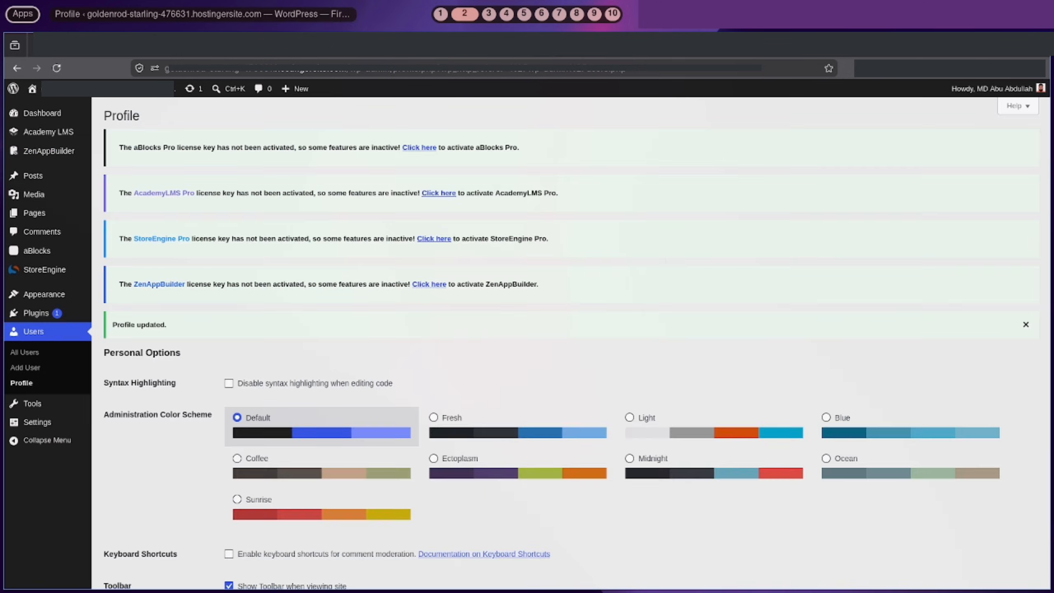
pyautogui.scroll(-2, 206, 345)
pyautogui.scroll(-20, 206, 347)
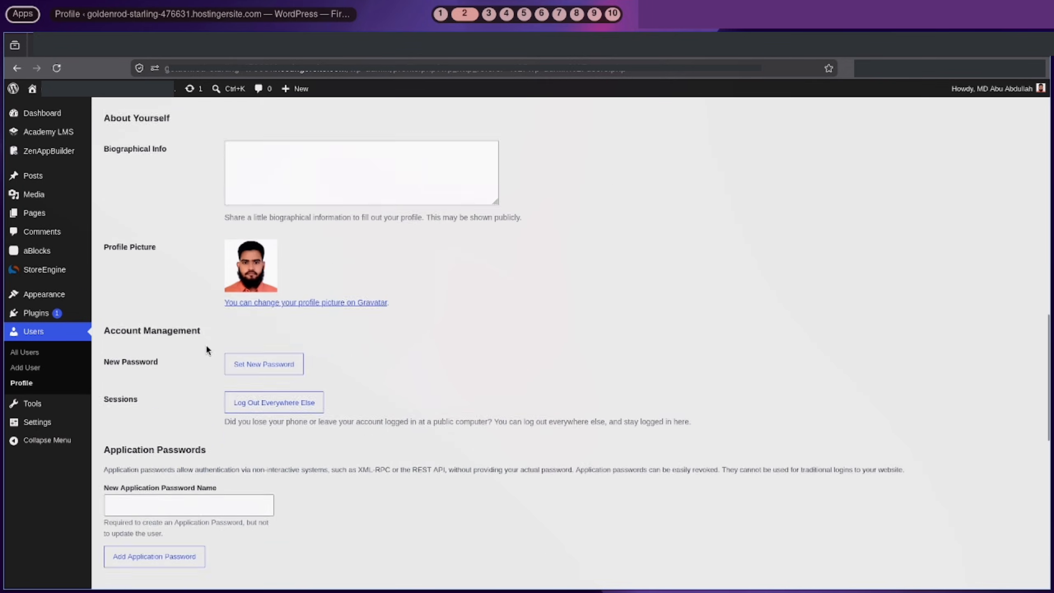
pyautogui.click(883, 378)
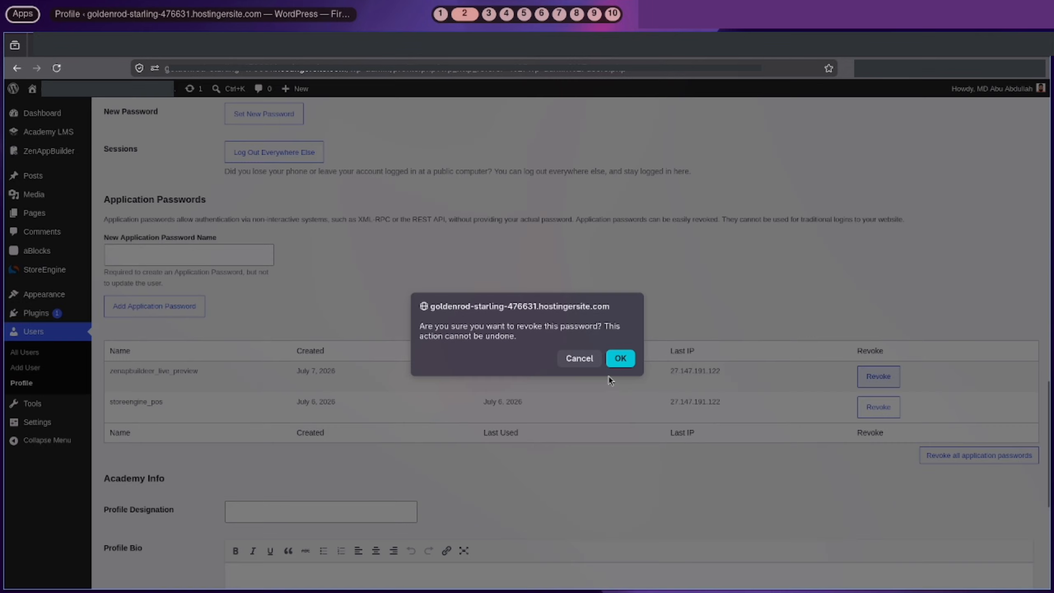
pyautogui.click(619, 359)
# Create application password zenappbuilder_love_preview, copy it, and save ZenAppBuilder's connectivity settings
pyautogui.click(174, 257)
pyautogui.write('zenappbuilder_love_preview')
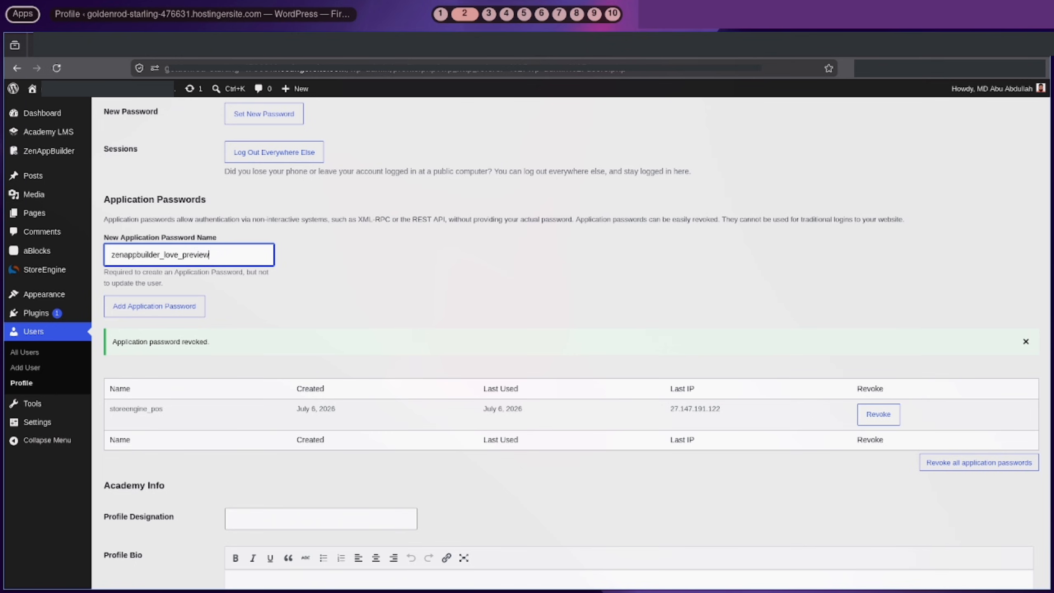
pyautogui.press('Return')
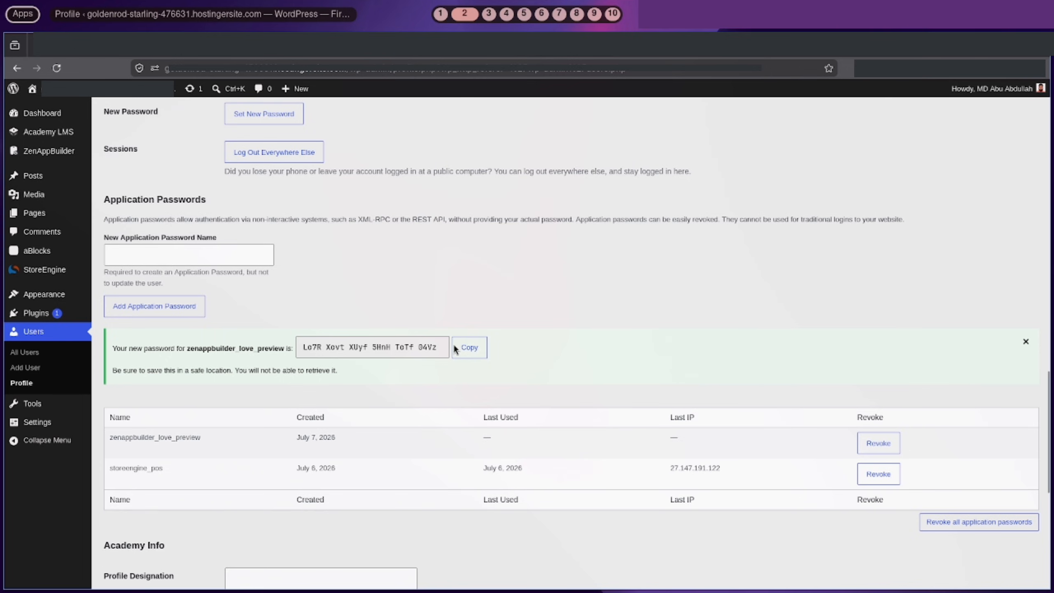
pyautogui.click(471, 350)
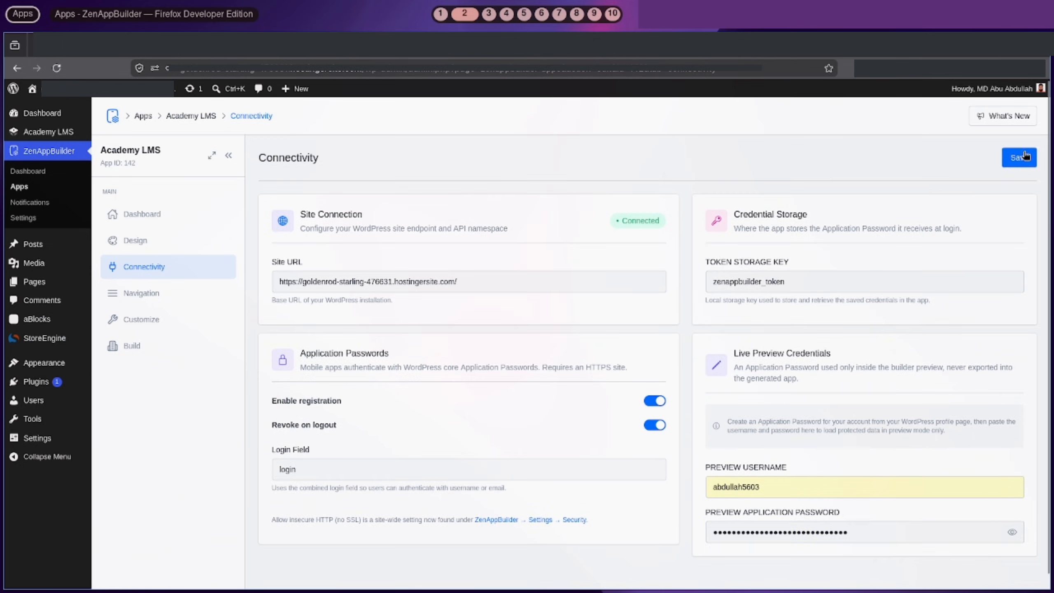
pyautogui.click(1024, 157)
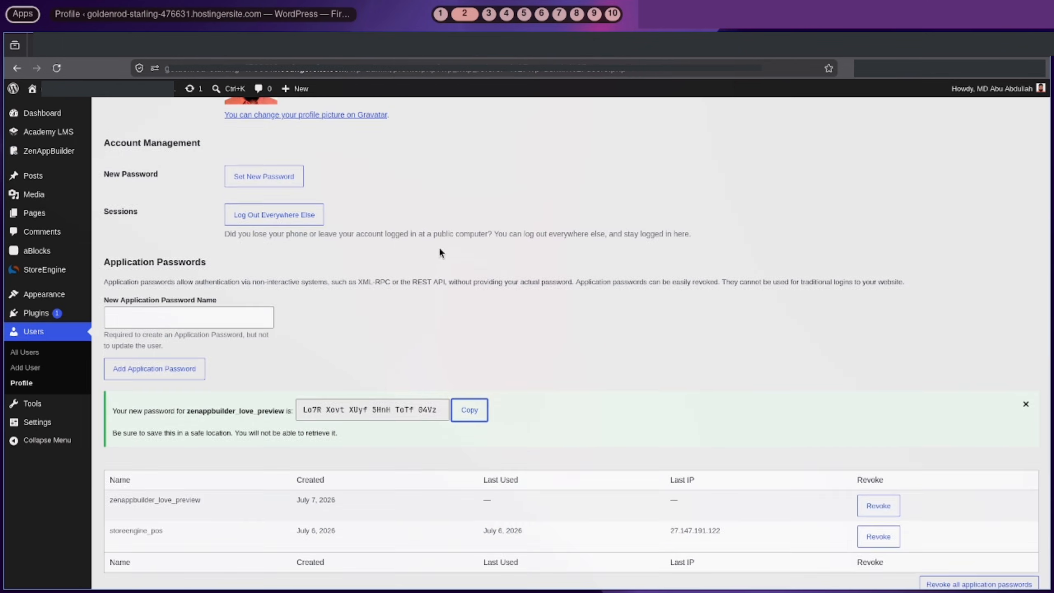
# Update the WordPress profile and return to the app's connectivity page
pyautogui.scroll(-10, 438, 247)
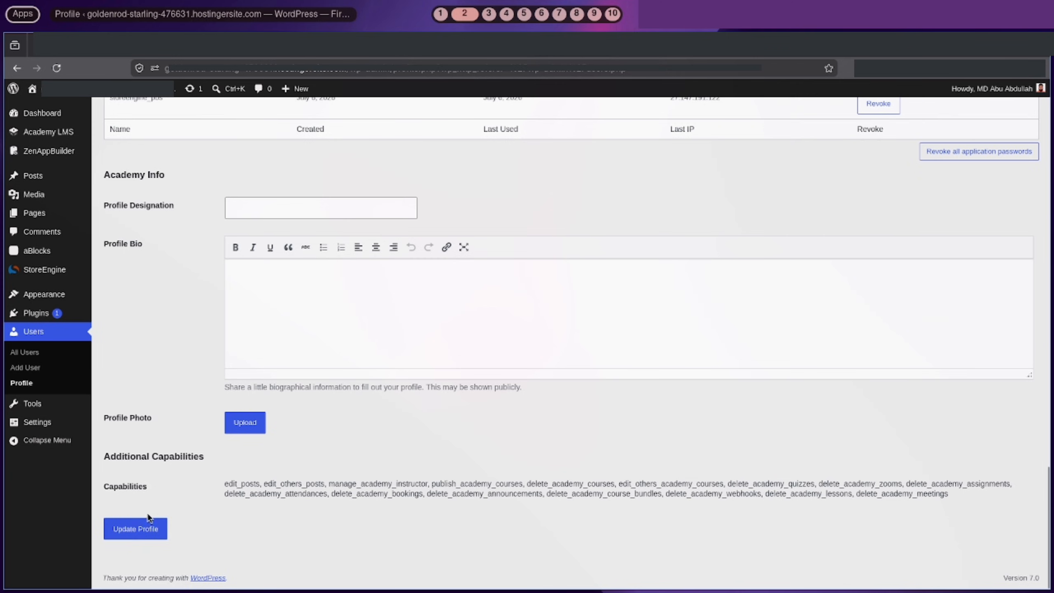
pyautogui.click(150, 523)
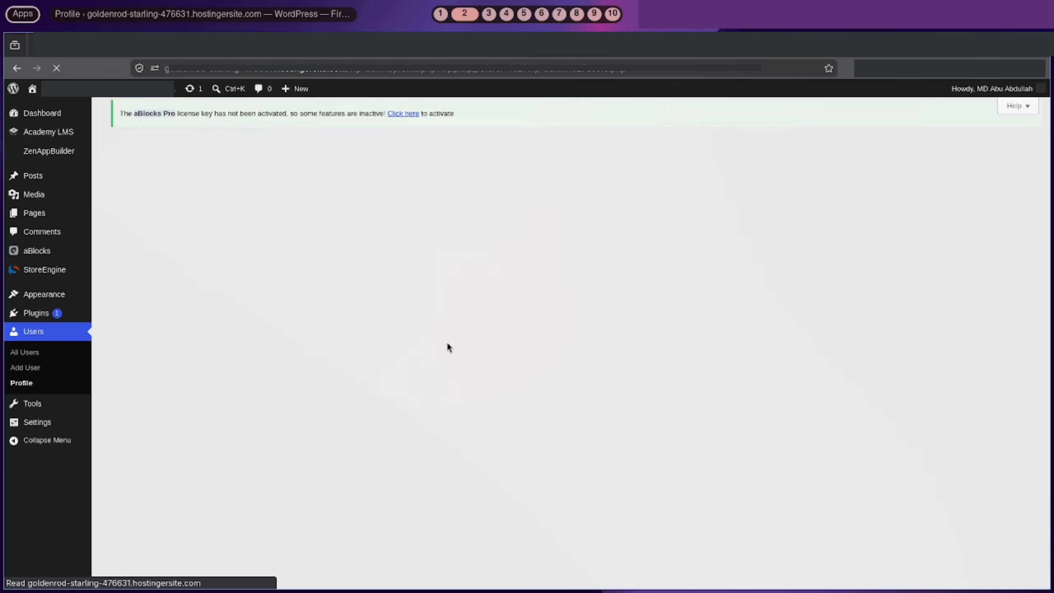
pyautogui.scroll(-15, 301, 421)
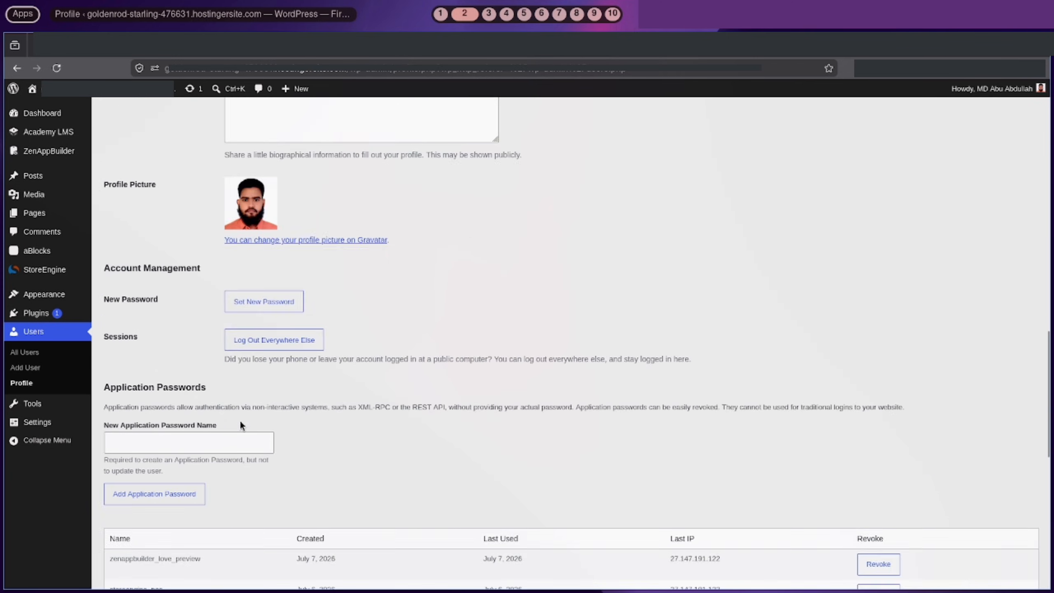
pyautogui.scroll(-3, 240, 421)
pyautogui.moveTo(113, 434); pyautogui.dragTo(160, 433)
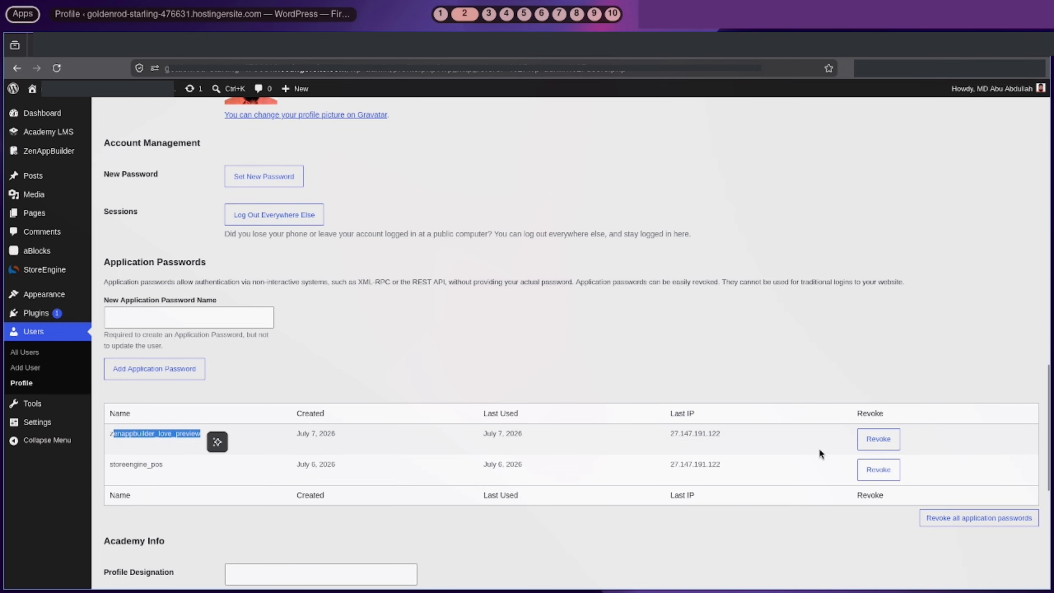
pyautogui.click(481, 54)
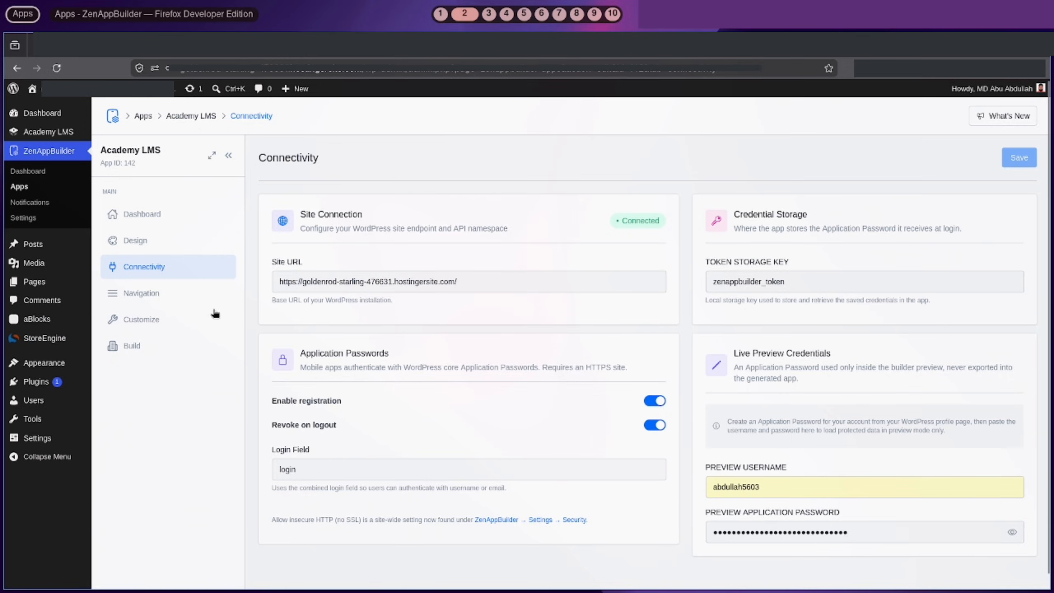
# View the Navigation settings for the side menu and bottom bar
pyautogui.click(151, 302)
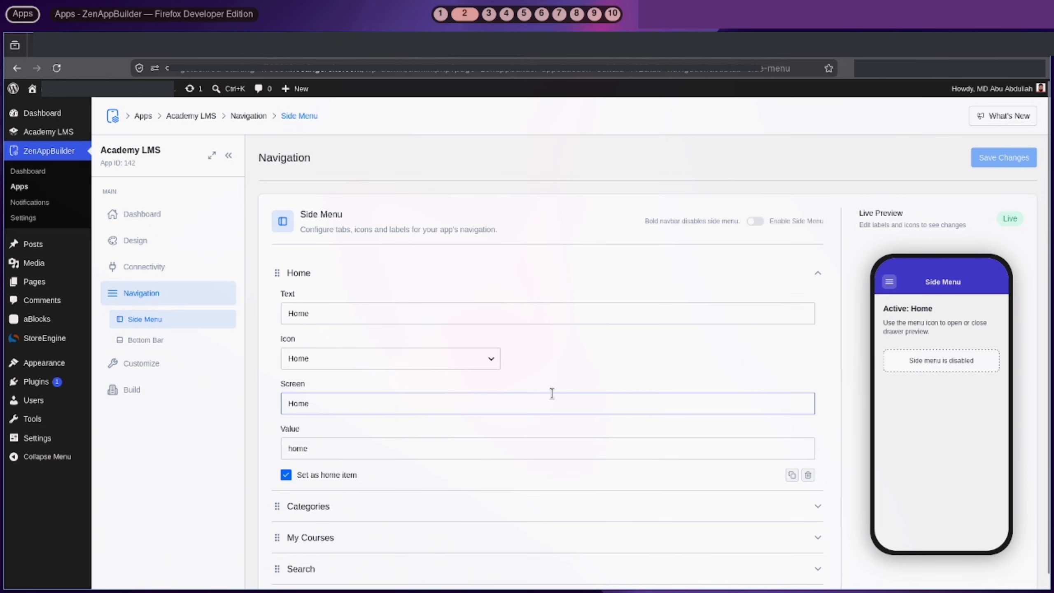
pyautogui.click(178, 344)
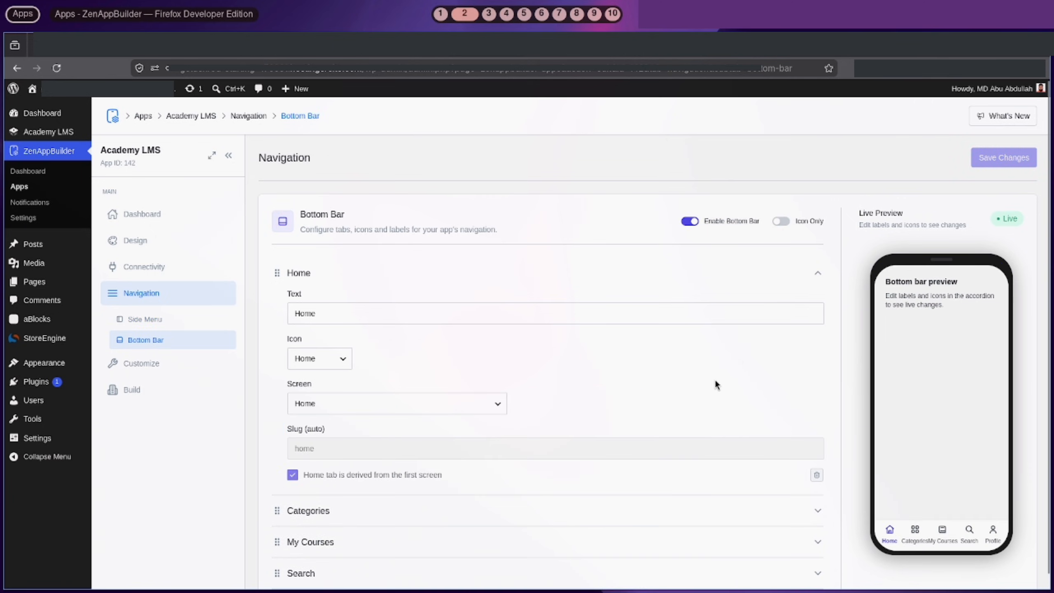
pyautogui.scroll(-3, 715, 379)
pyautogui.scroll(3, 715, 379)
# Toggle bottom bar Icon Only and Enable Bottom Bar off and back on, leaving both unchanged
pyautogui.click(782, 221)
pyautogui.click(782, 221)
pyautogui.click(694, 227)
pyautogui.click(694, 227)
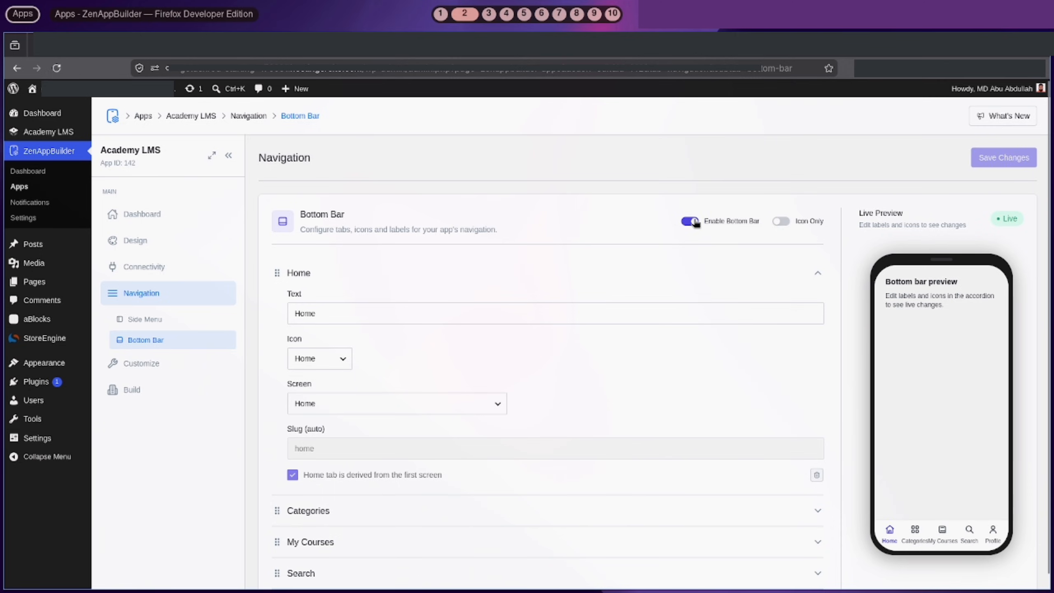
pyautogui.click(144, 327)
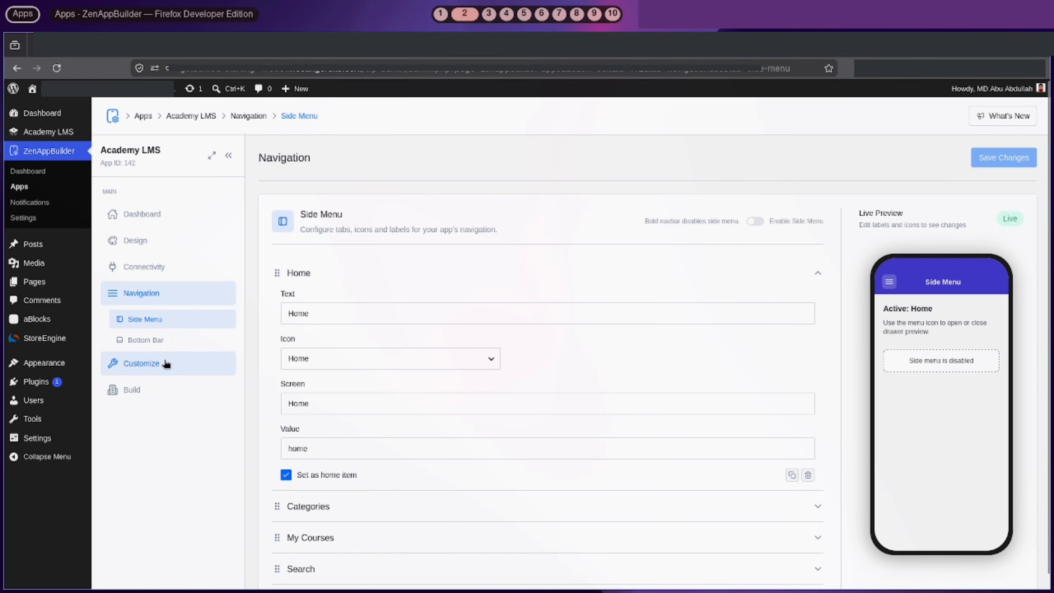
pyautogui.click(179, 364)
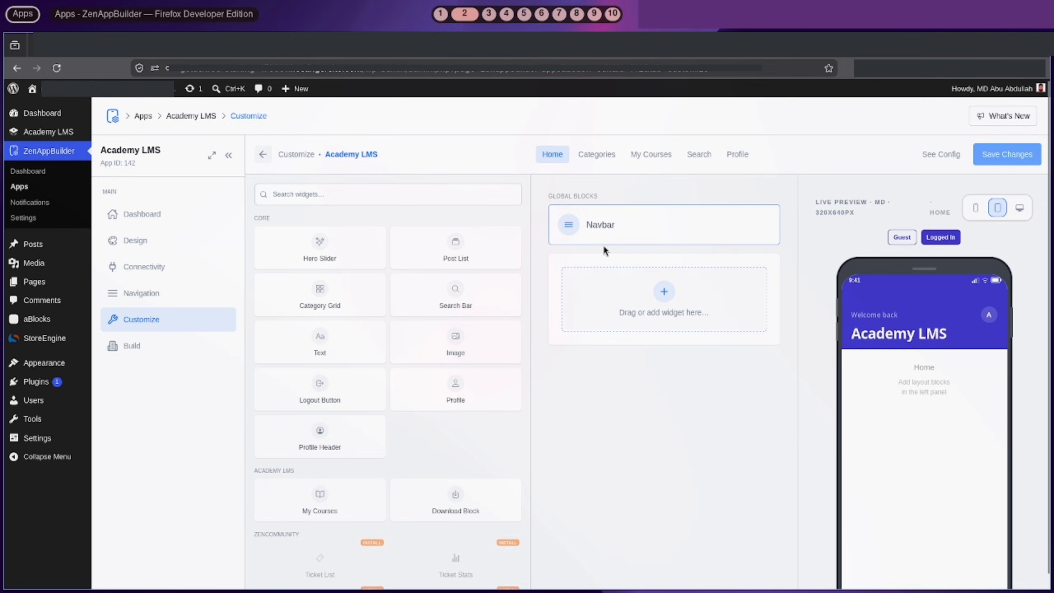
# After trying Centered, give the Navbar block the Minimal style and save the app
pyautogui.click(612, 235)
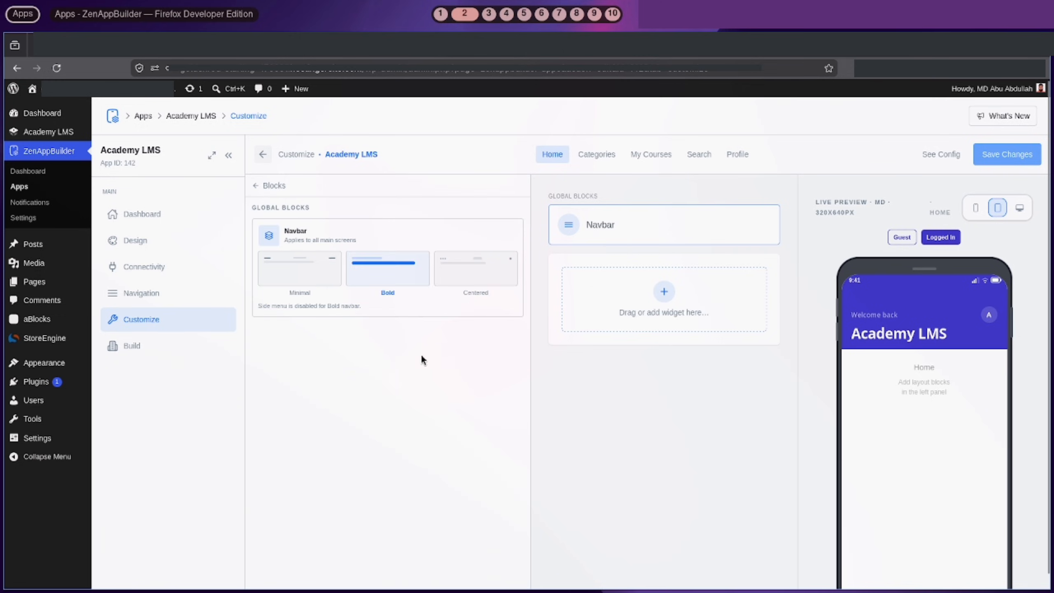
pyautogui.click(464, 278)
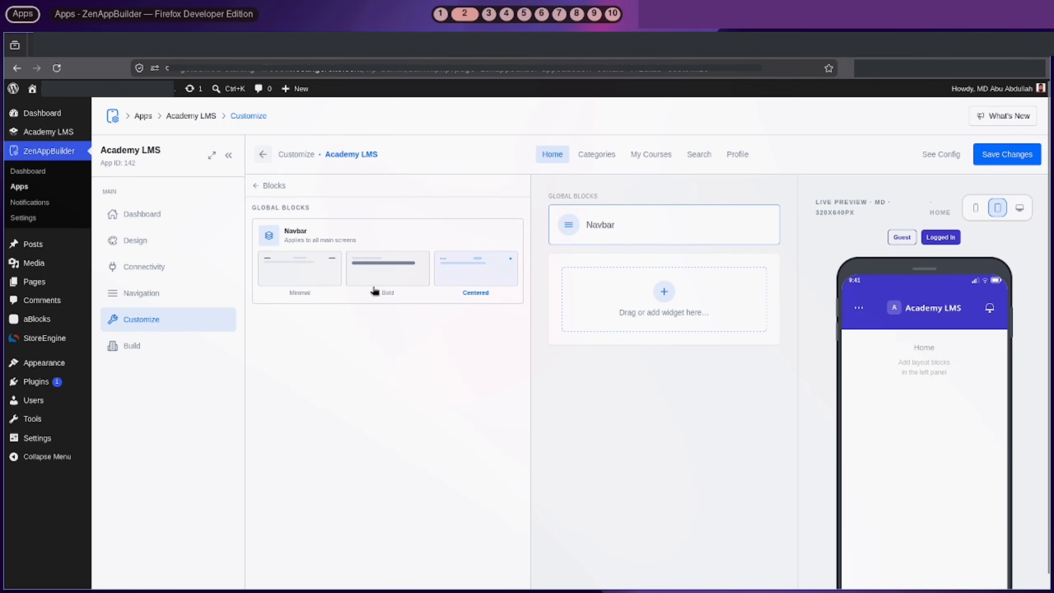
pyautogui.click(302, 269)
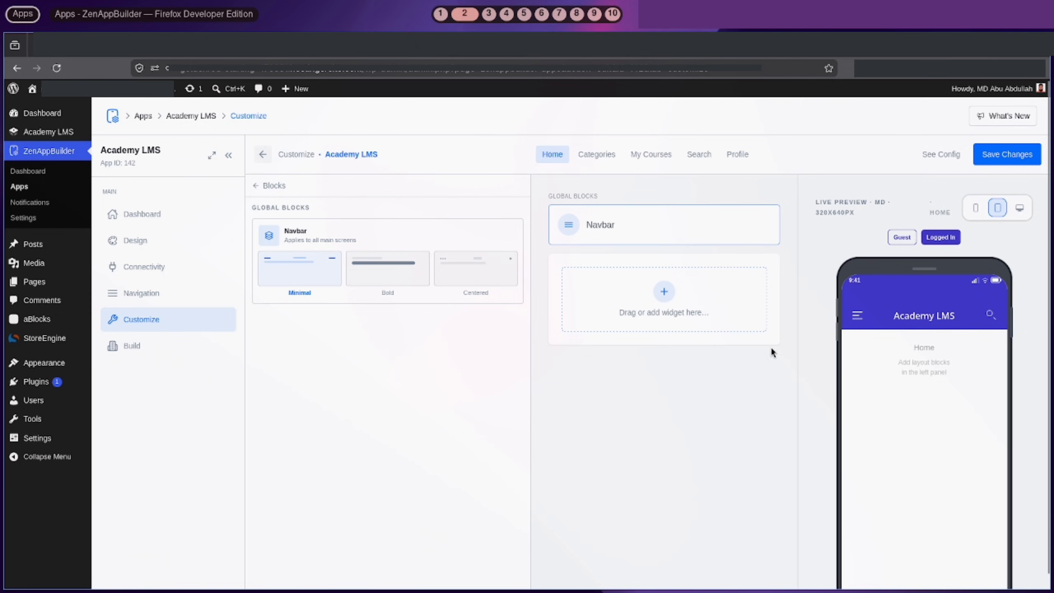
pyautogui.click(478, 268)
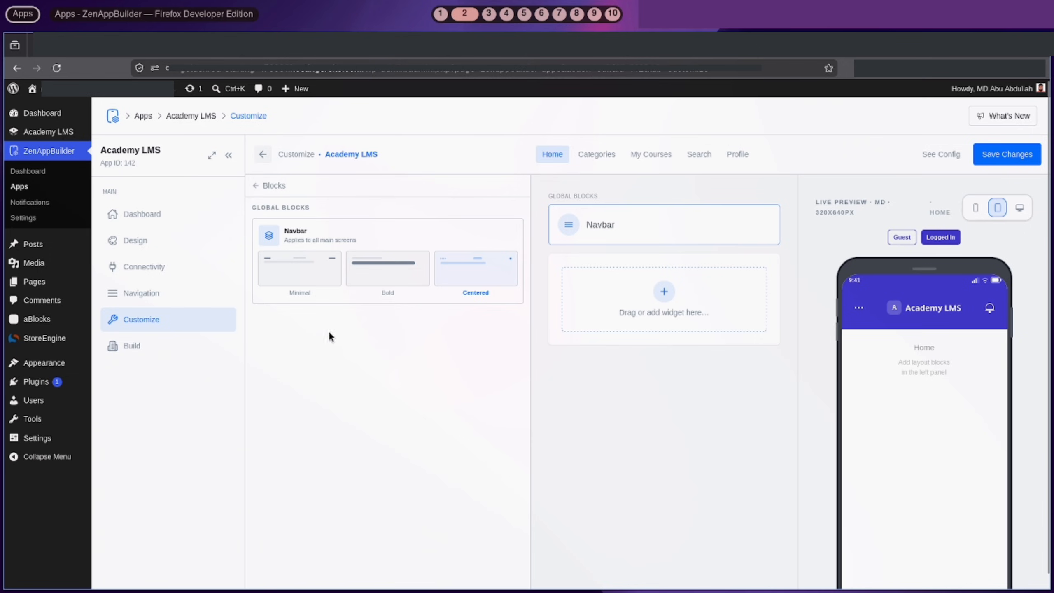
pyautogui.click(317, 286)
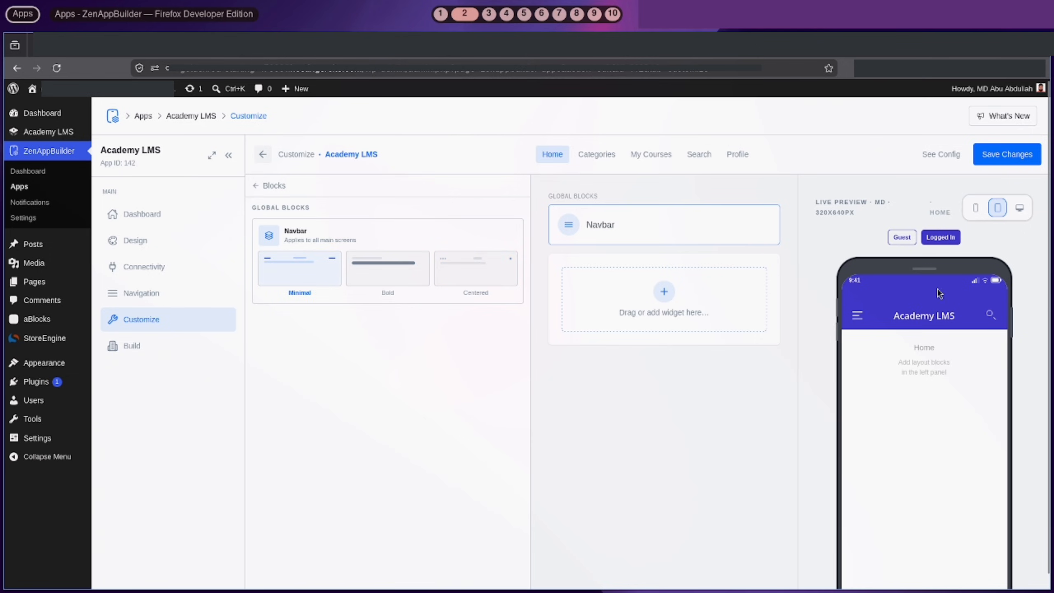
pyautogui.click(1033, 154)
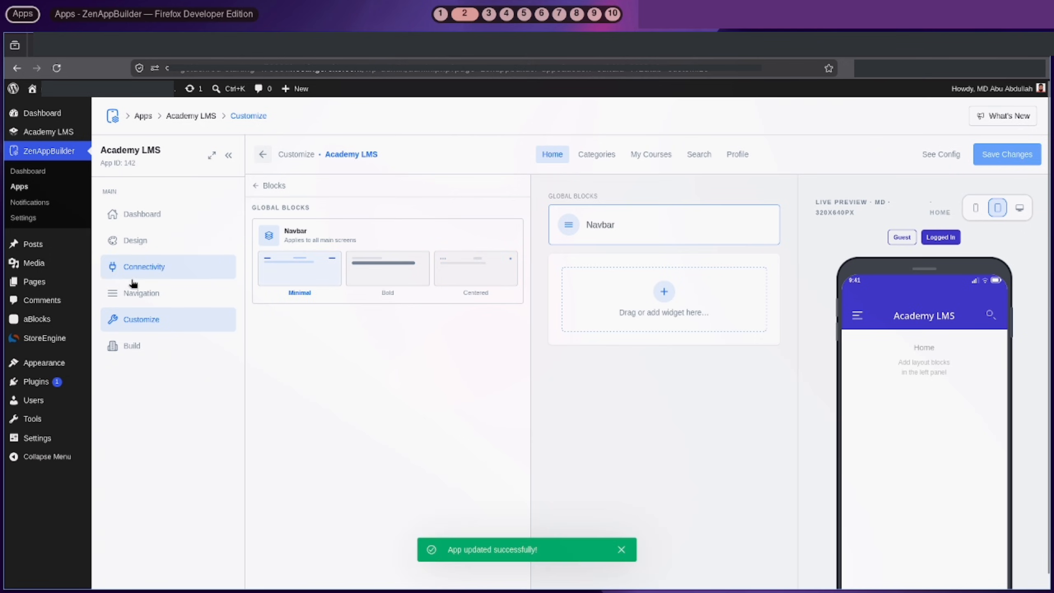
pyautogui.click(143, 294)
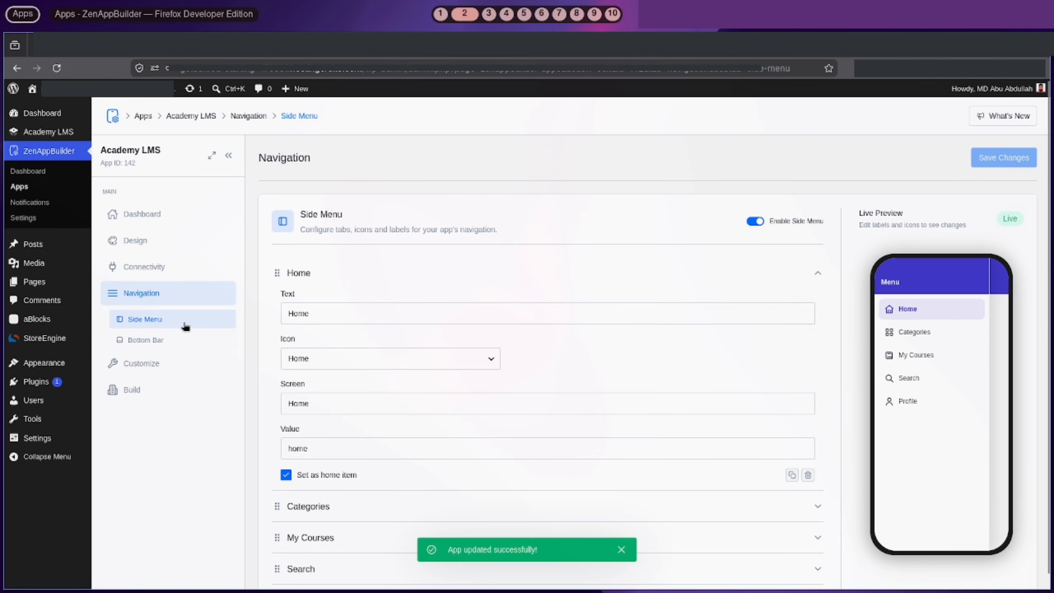
# Switch Enable Side Menu off and back on, then go back to Customize
pyautogui.click(755, 221)
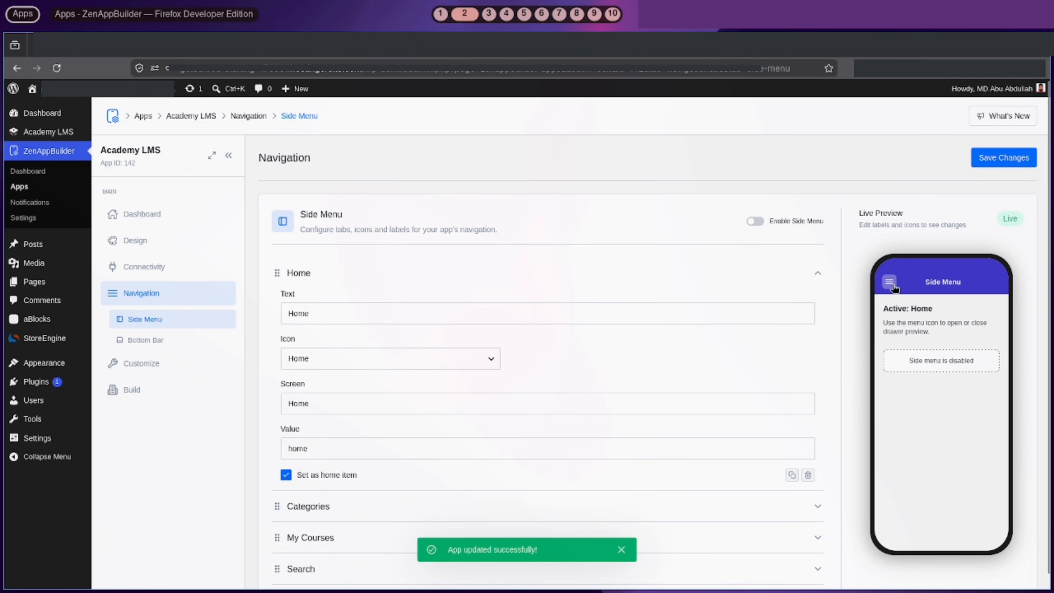
pyautogui.click(755, 222)
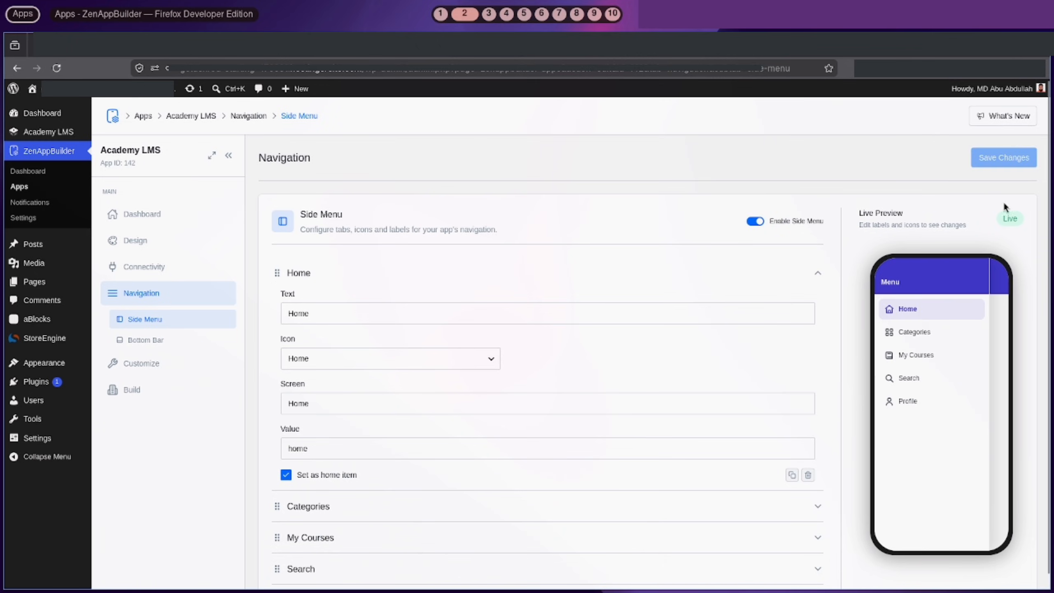
pyautogui.click(181, 367)
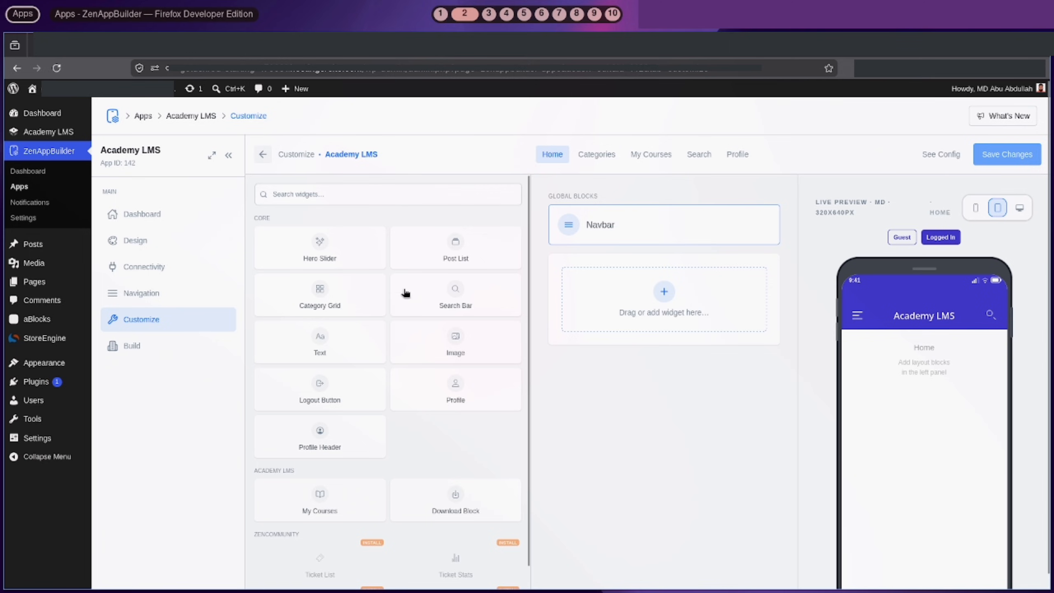
# Add a Post List to the Home screen with the Academy LMS — Courses — Cards preset and save
pyautogui.click(436, 257)
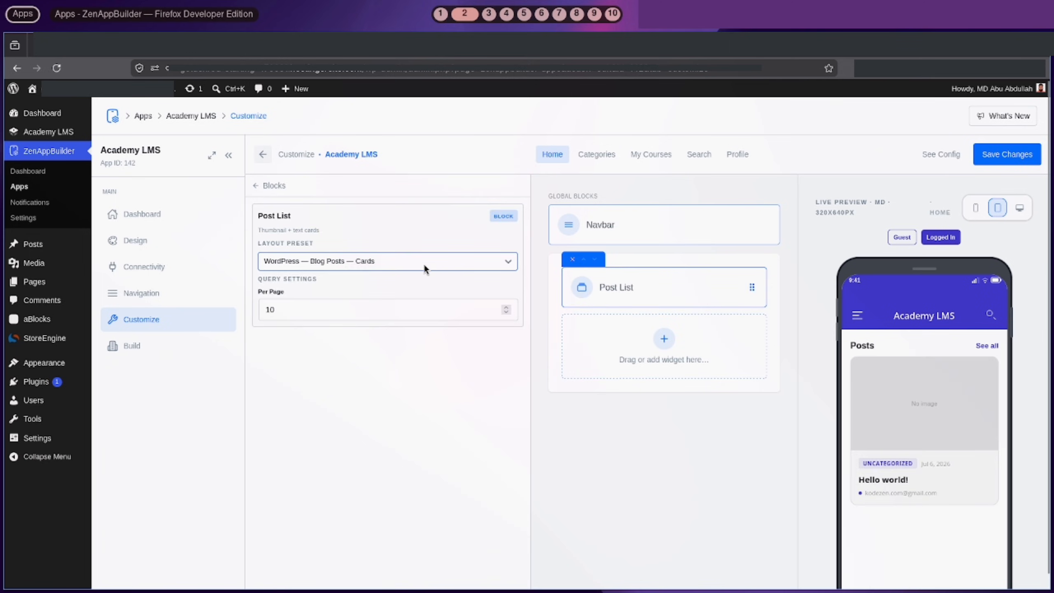
pyautogui.click(423, 262)
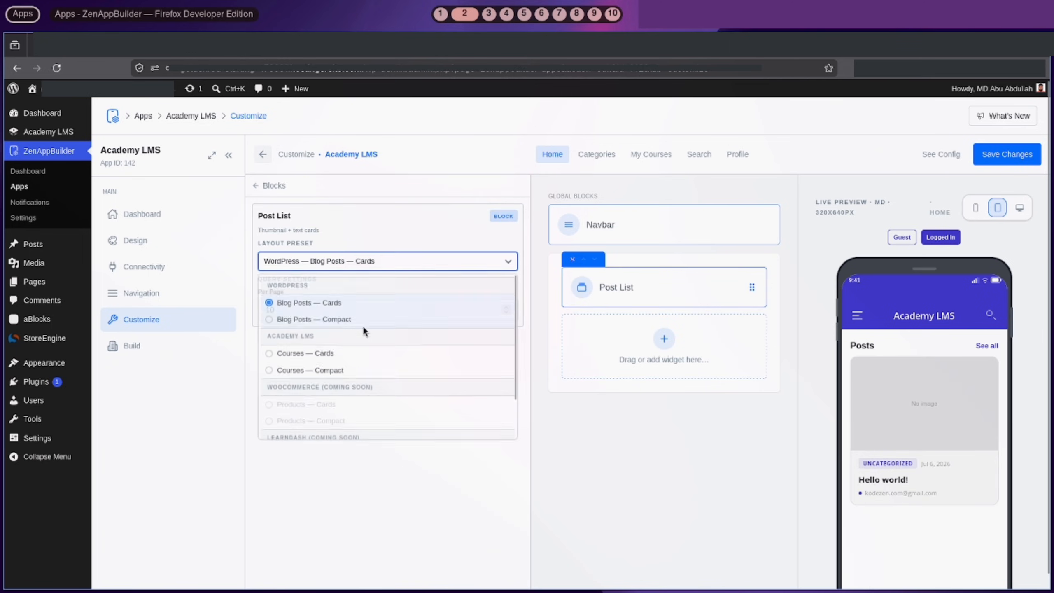
pyautogui.click(345, 353)
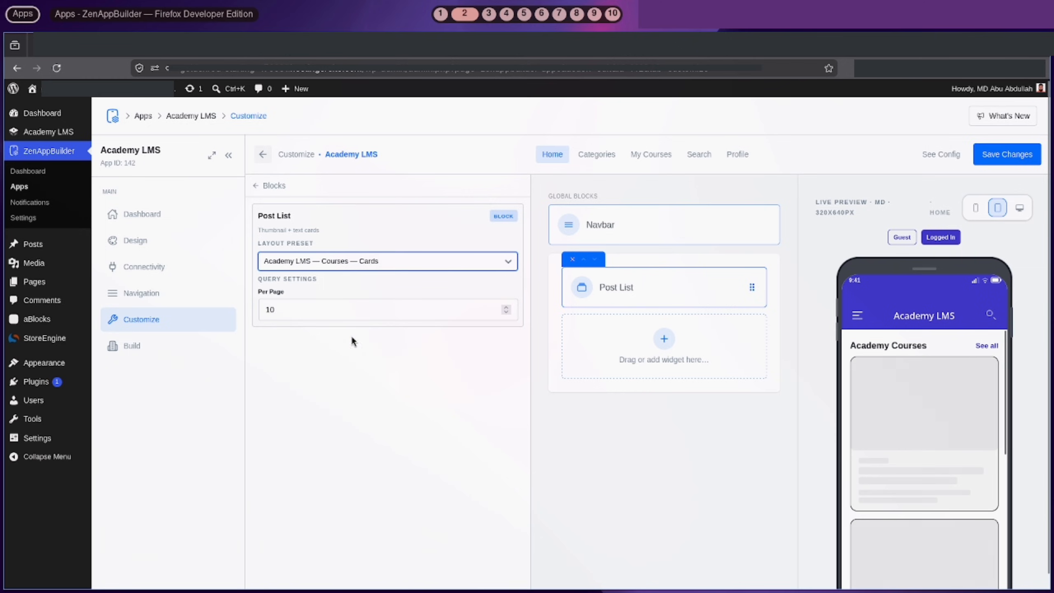
pyautogui.click(390, 260)
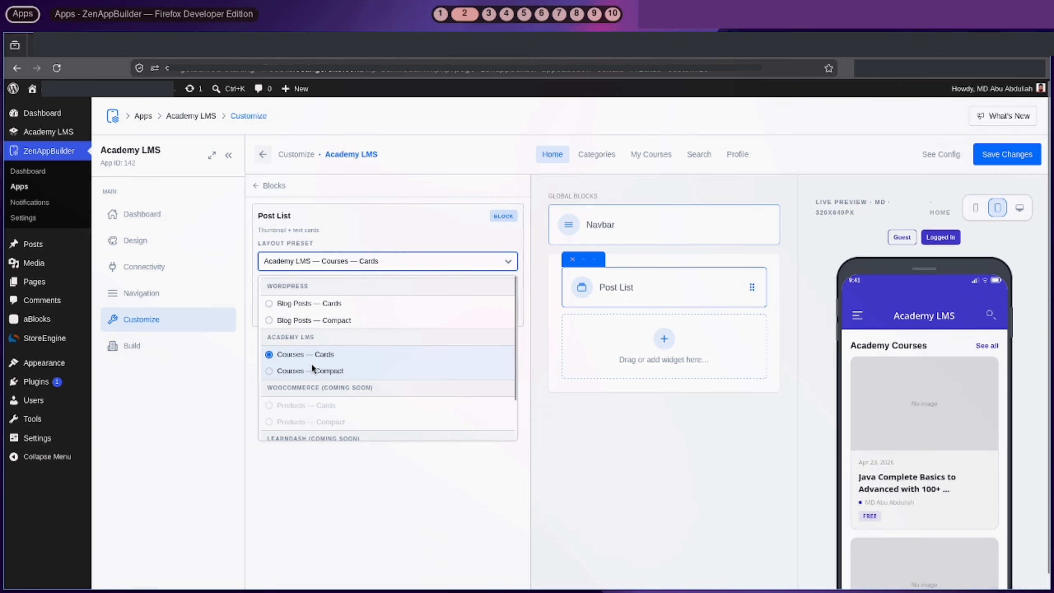
pyautogui.click(559, 432)
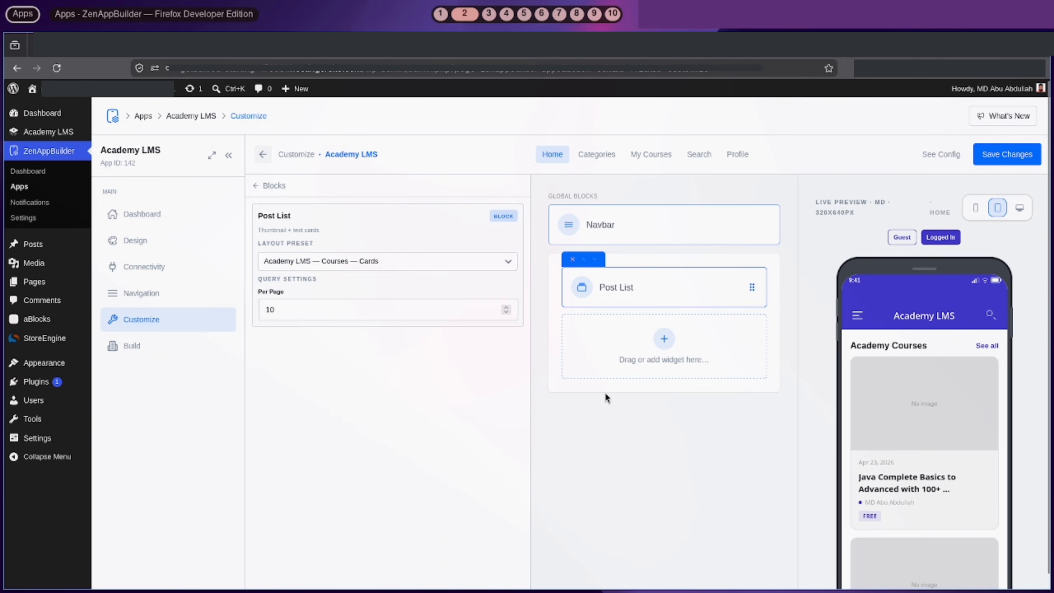
pyautogui.click(1013, 160)
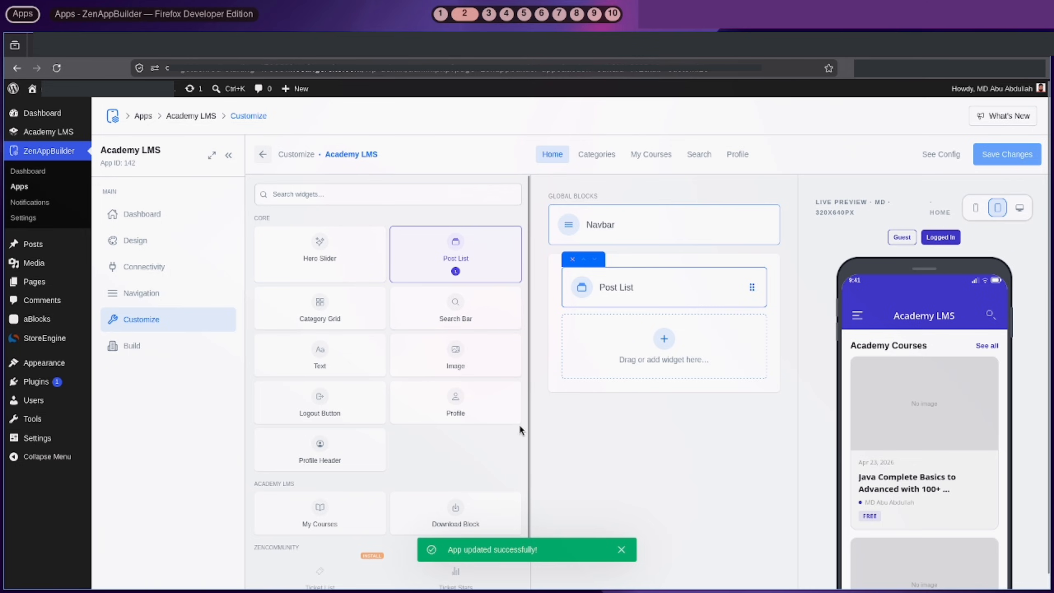
# Give the Categories screen's Category Grid the Academy LMS — Course Catalog preset, save, then go to My Courses
pyautogui.click(600, 153)
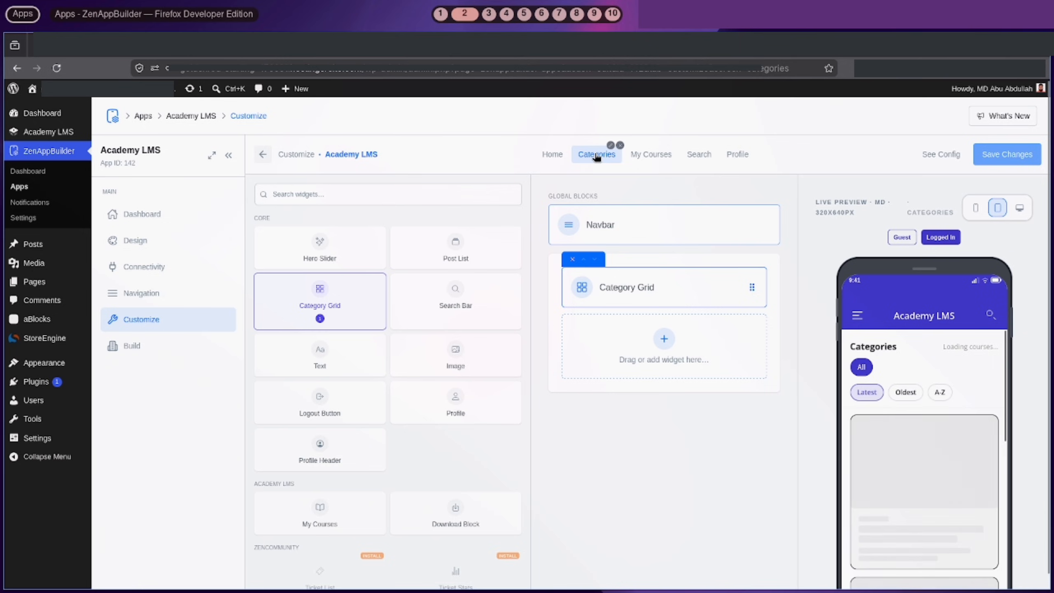
pyautogui.click(658, 294)
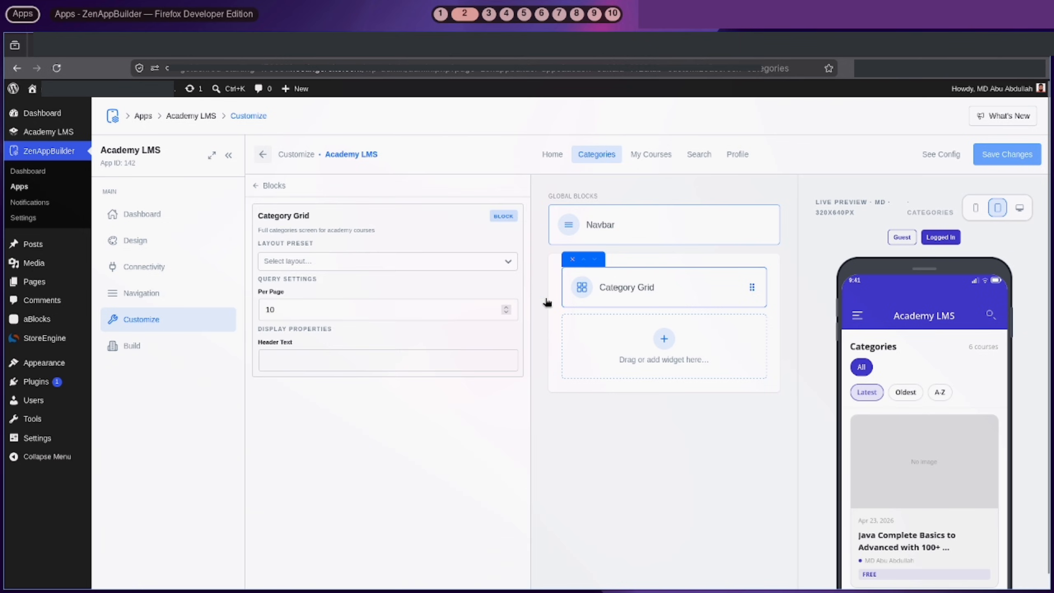
pyautogui.click(314, 261)
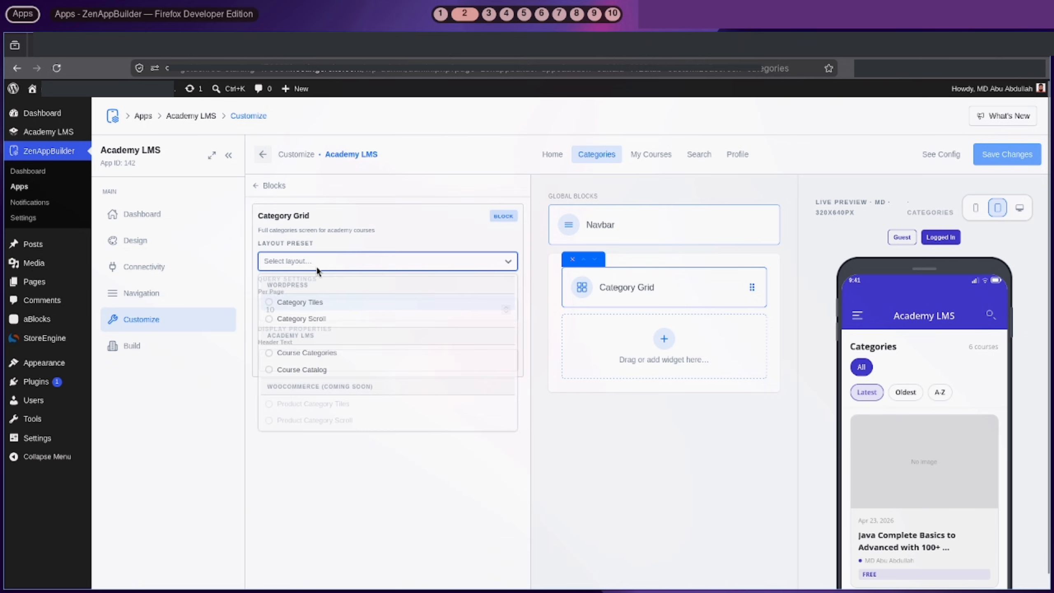
pyautogui.click(315, 374)
pyautogui.click(376, 262)
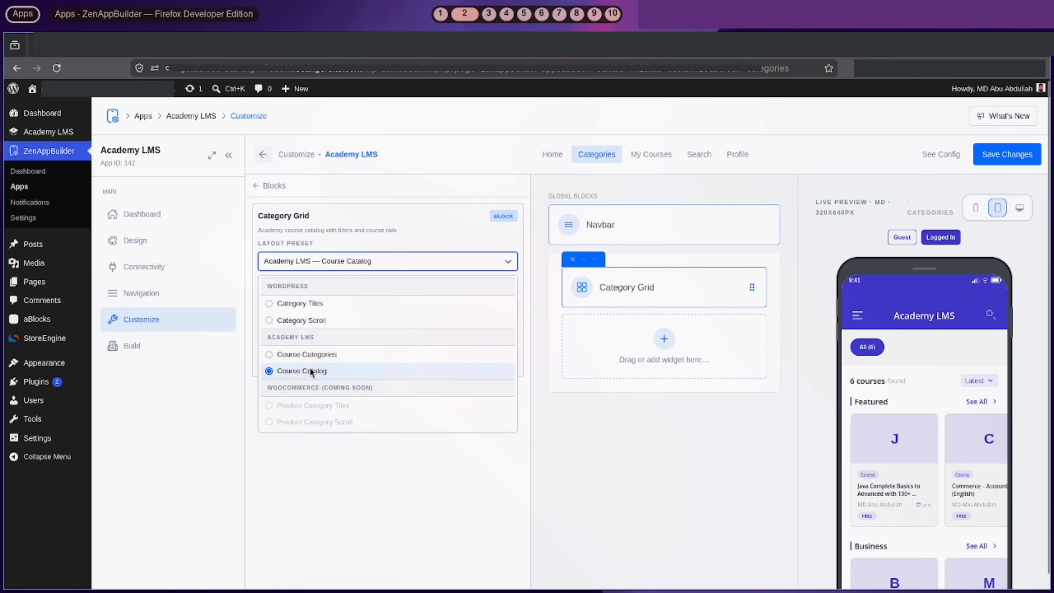
pyautogui.click(593, 455)
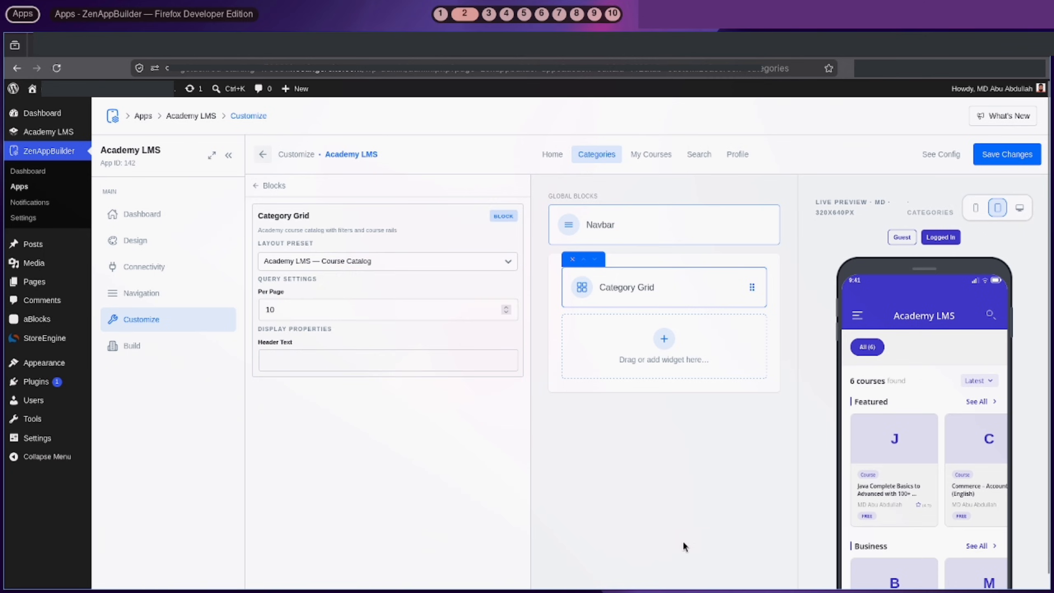
pyautogui.click(1007, 153)
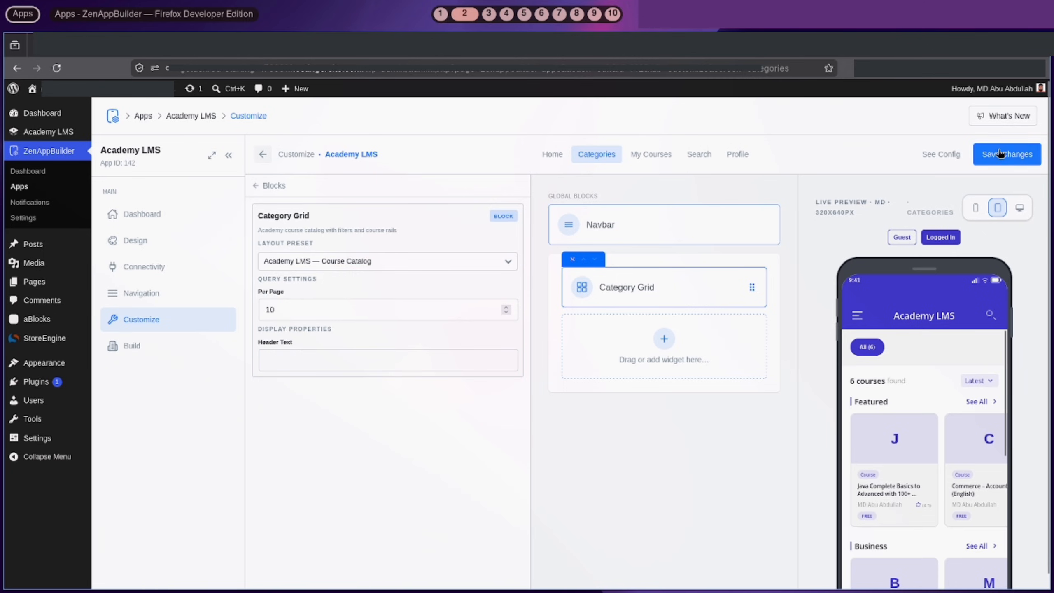
pyautogui.click(660, 154)
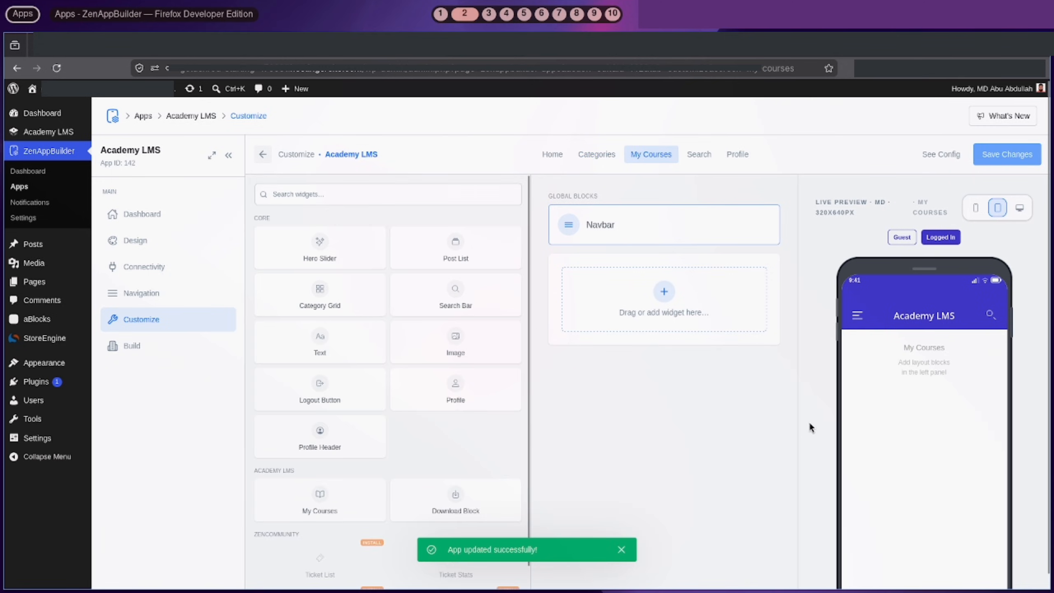
# Add a My Courses block using the My Courses — Academy layout and save
pyautogui.click(341, 509)
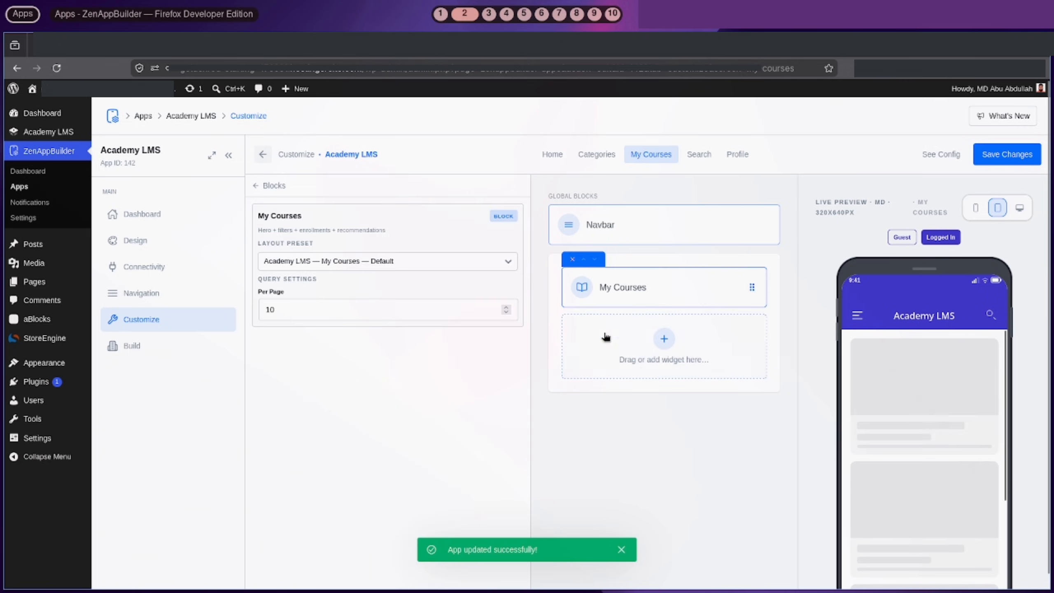
pyautogui.click(432, 261)
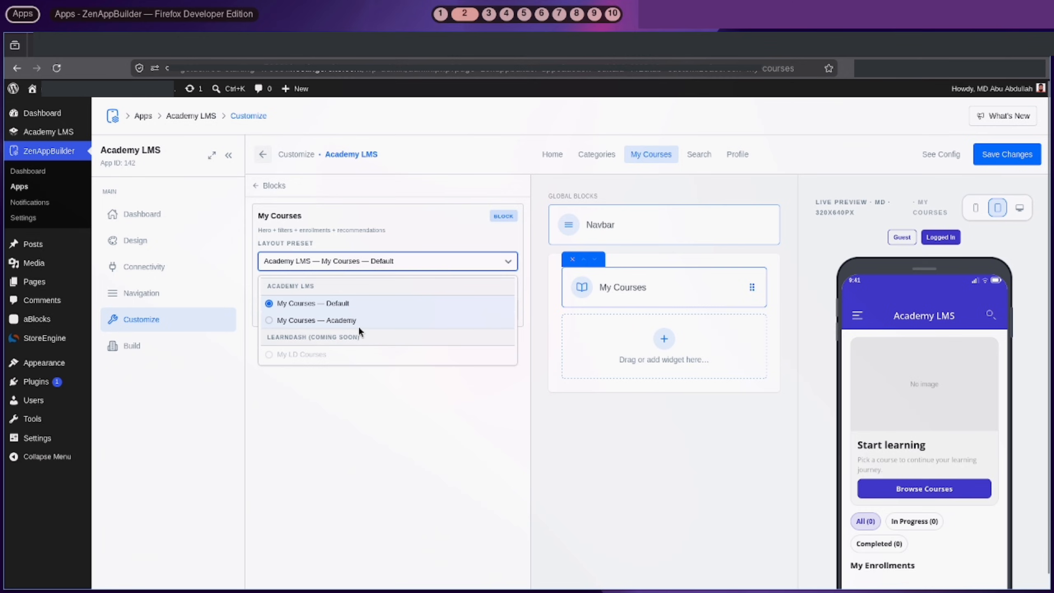
pyautogui.click(356, 323)
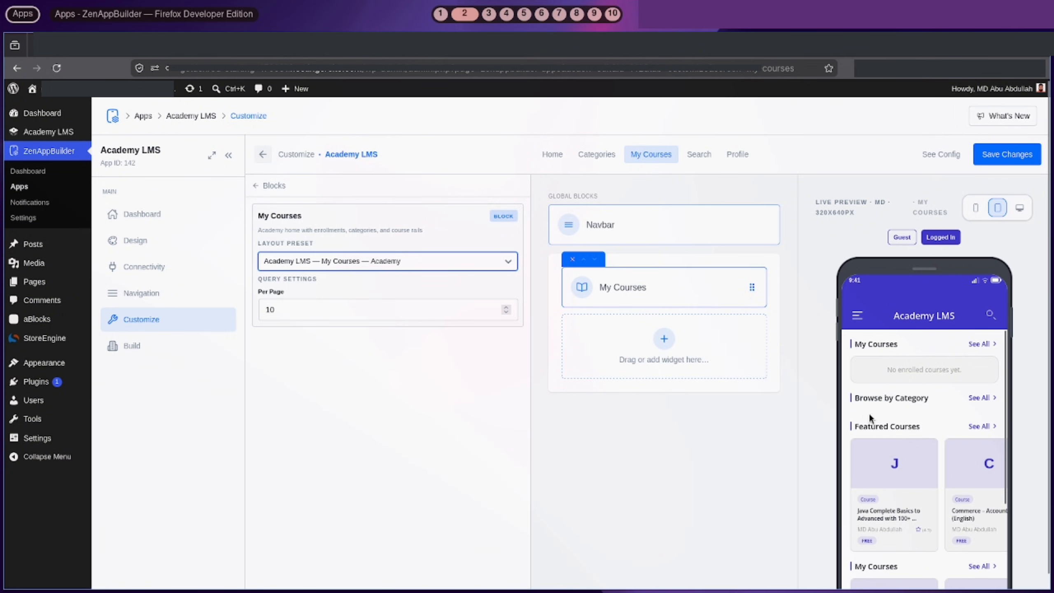
pyautogui.scroll(-3, 868, 413)
pyautogui.scroll(-2, 836, 447)
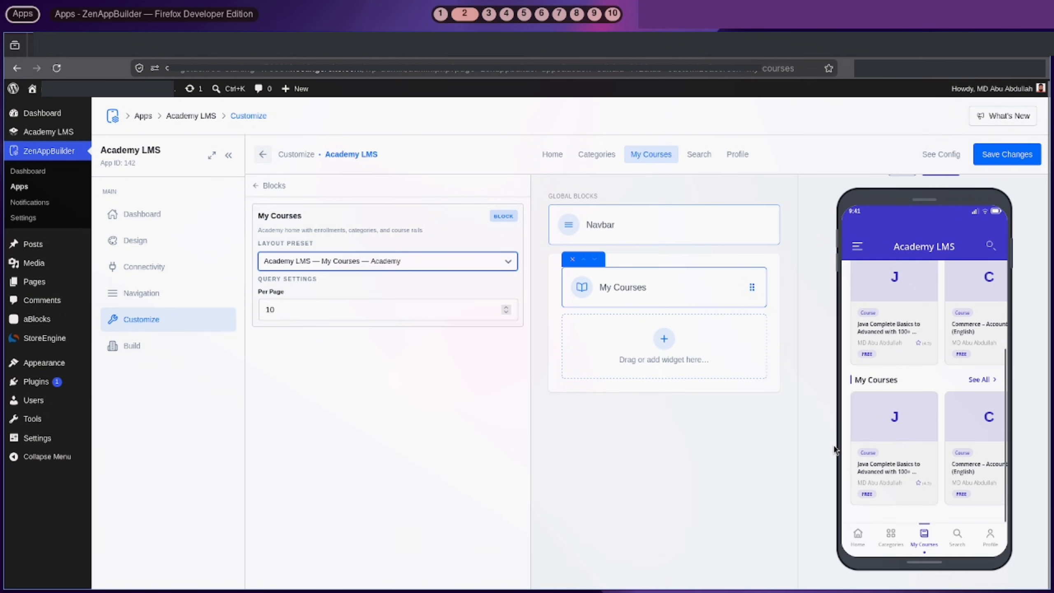
pyautogui.click(1027, 159)
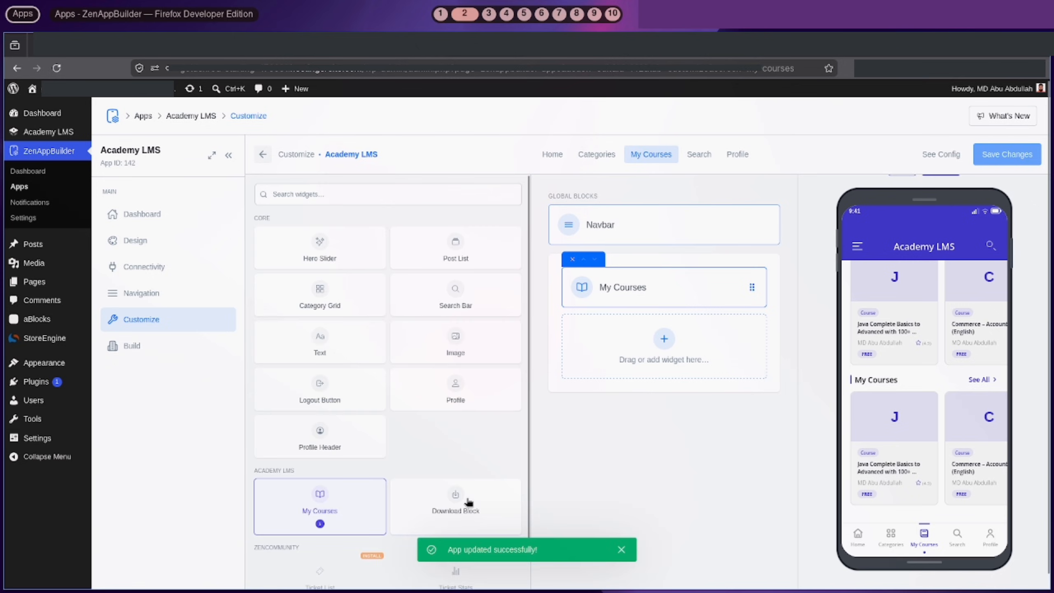
# Add a Download Block below My Courses, keeping the Default layout preset, and save
pyautogui.click(467, 500)
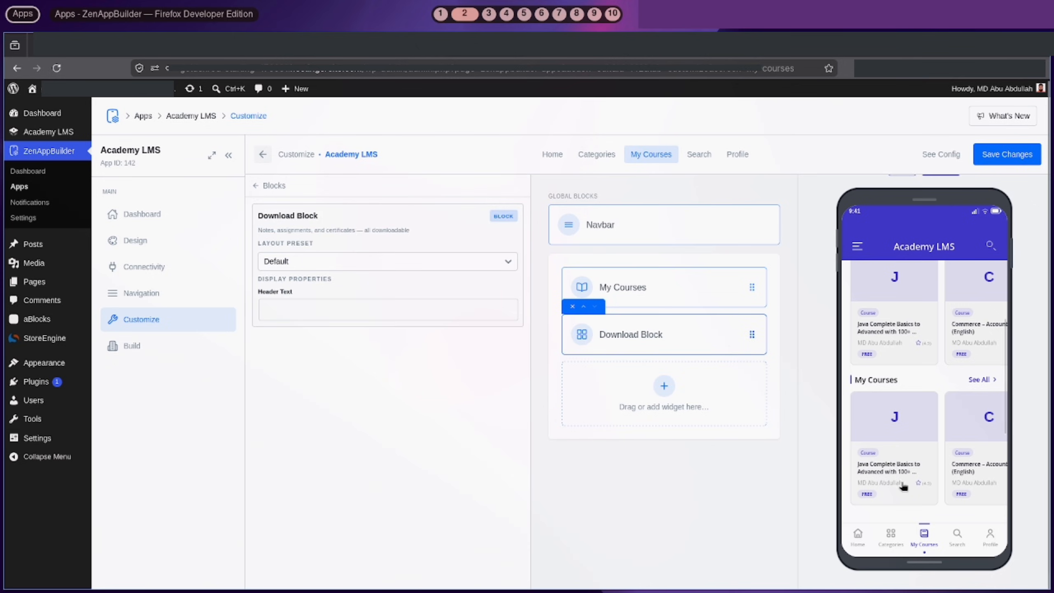
pyautogui.scroll(-1, 906, 485)
pyautogui.scroll(-3, 905, 486)
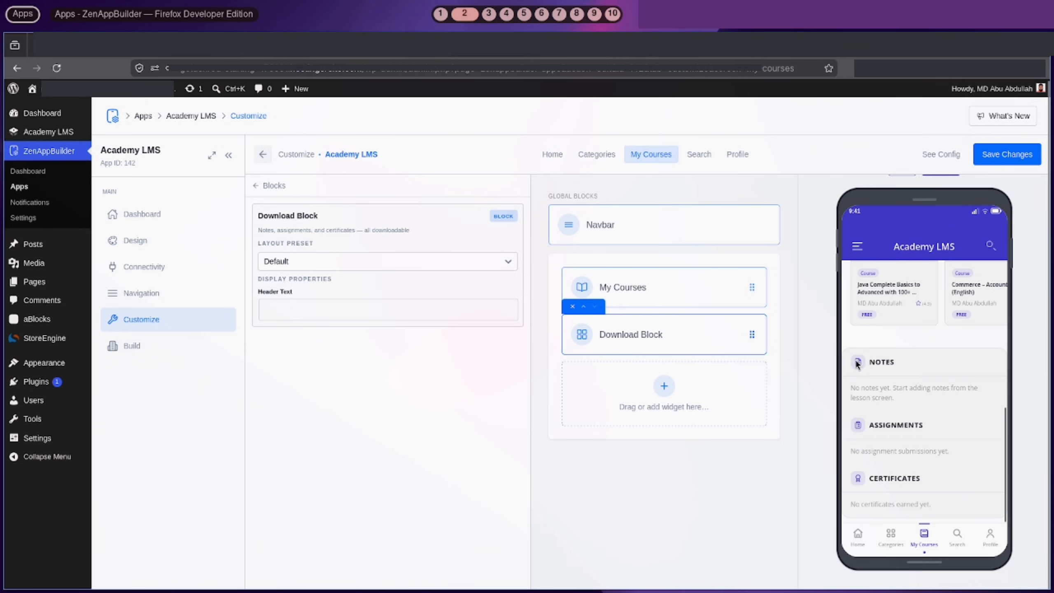
pyautogui.moveTo(871, 366); pyautogui.dragTo(876, 364)
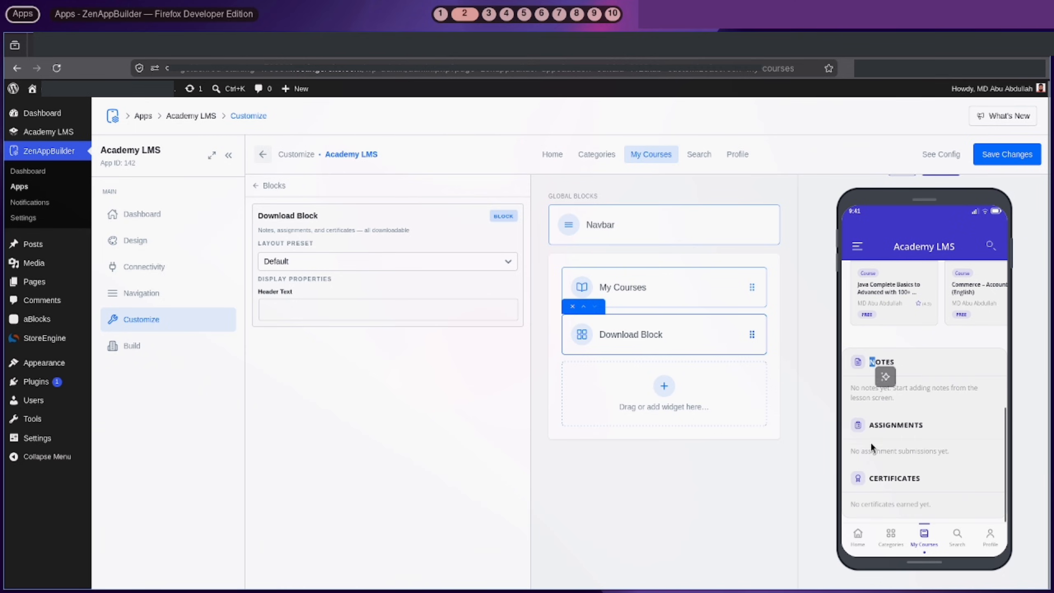
pyautogui.click(392, 267)
pyautogui.click(393, 276)
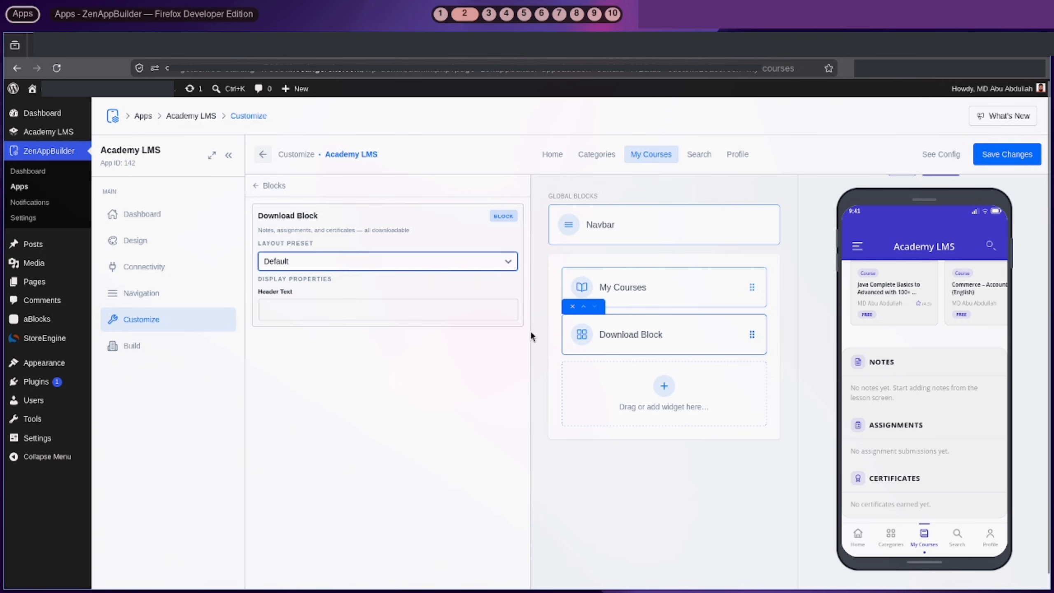
pyautogui.click(1008, 155)
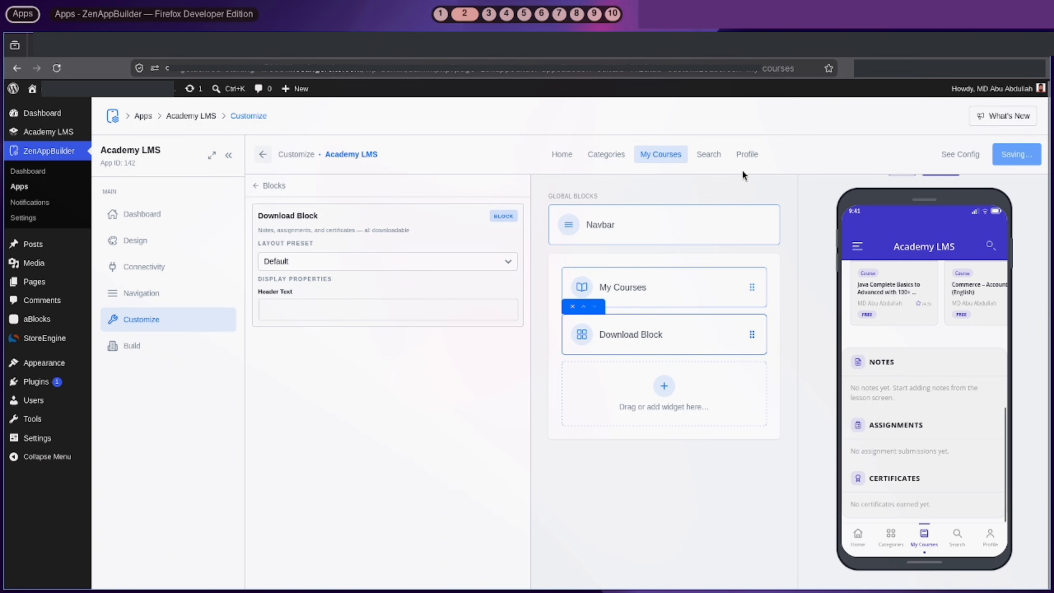
# Add a Search Bar to the Search screen with the Academy LMS — Search Courses preset
pyautogui.click(705, 153)
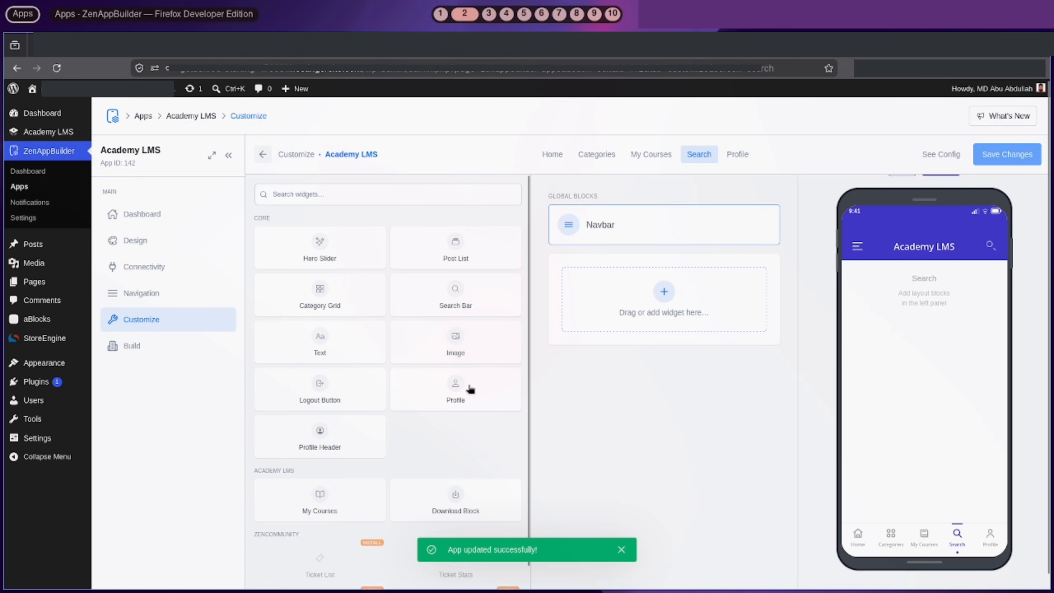
pyautogui.click(478, 308)
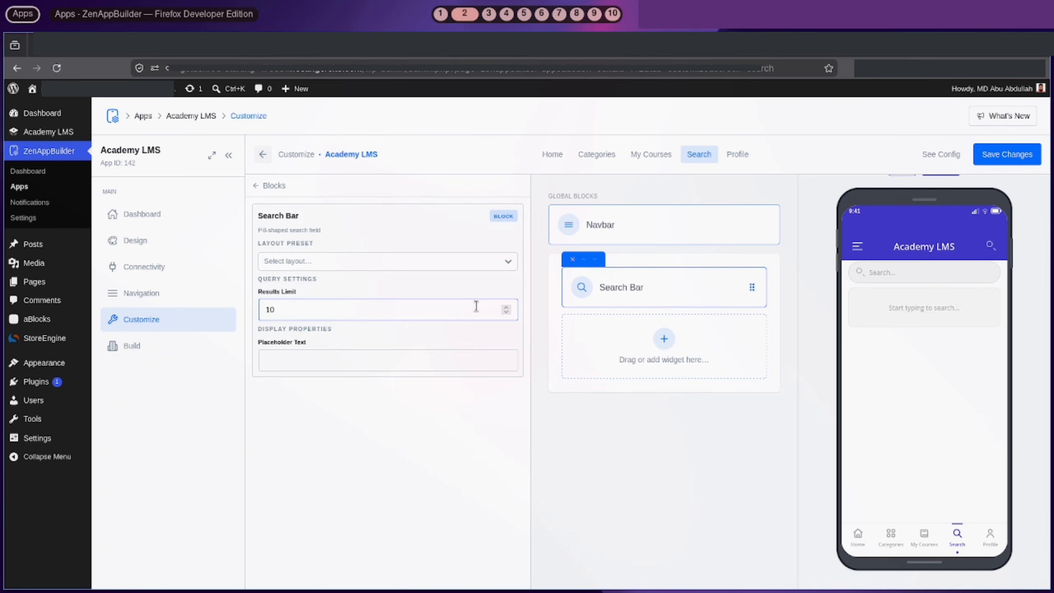
pyautogui.click(331, 264)
pyautogui.click(306, 336)
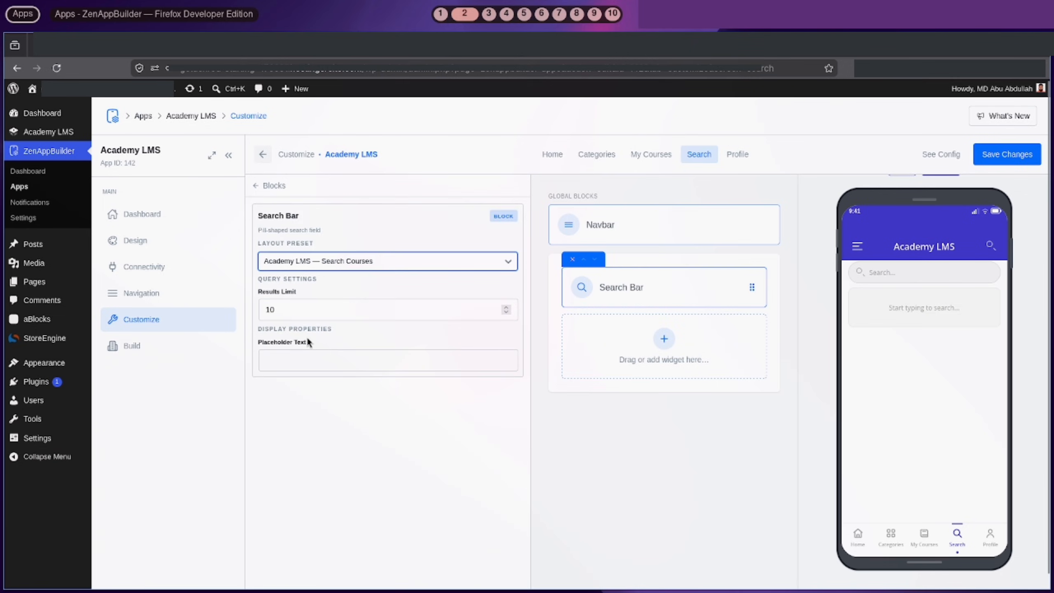
pyautogui.click(309, 269)
pyautogui.click(289, 336)
# Set the search bar placeholder to 'search course' and save
pyautogui.click(295, 359)
pyautogui.write('search course')
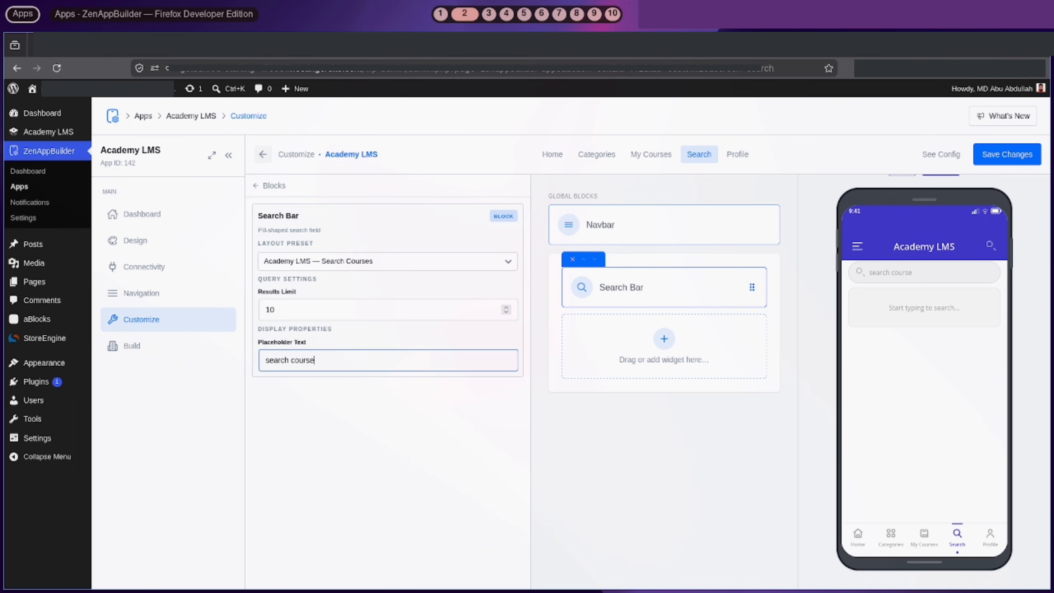
pyautogui.click(880, 273)
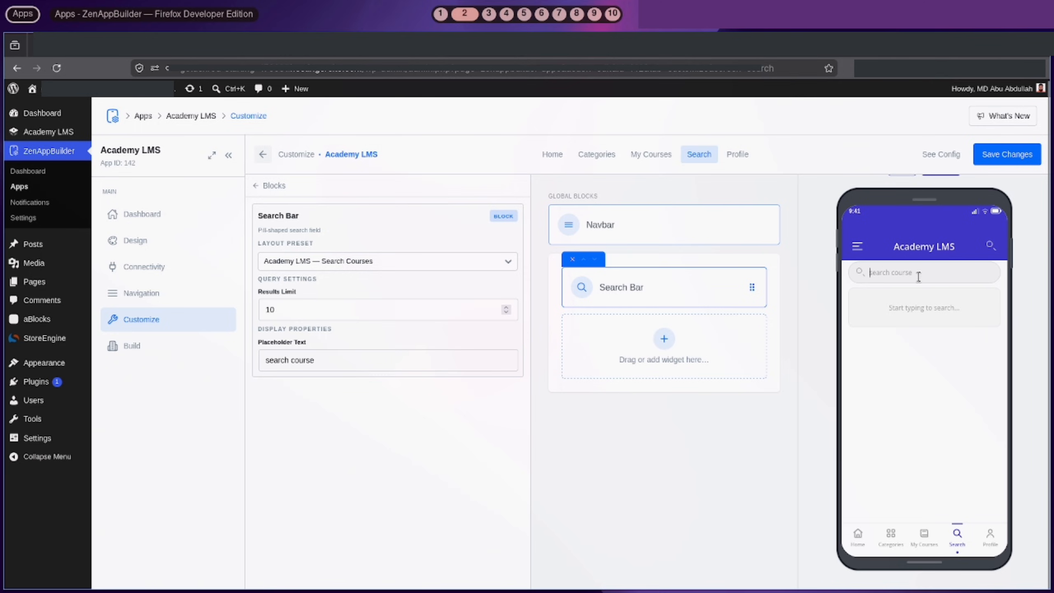
pyautogui.click(1008, 159)
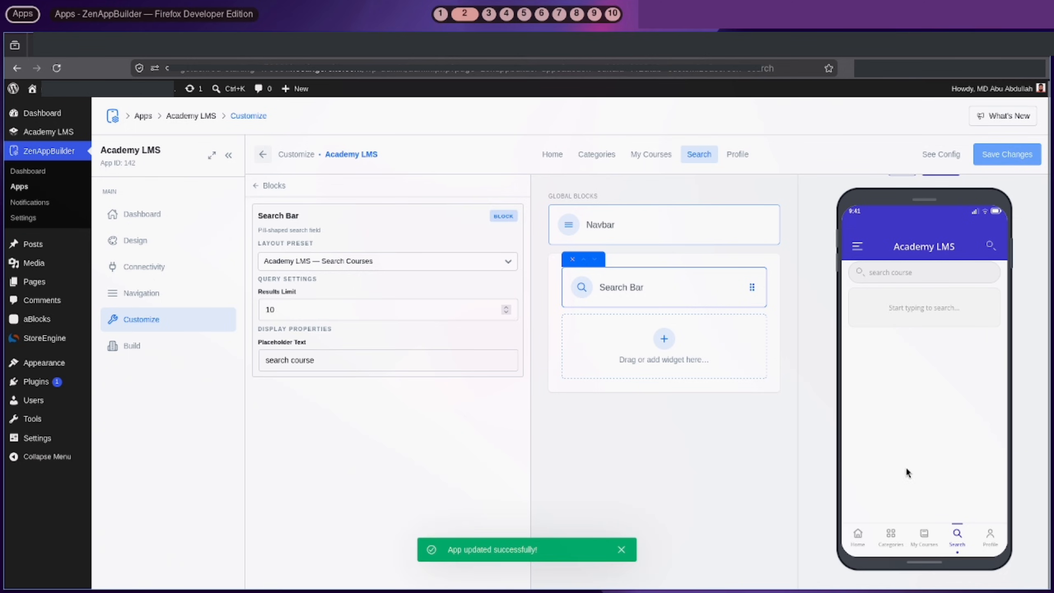
# Review the Profile block's settings, keeping the Device Manager row visible, and save
pyautogui.click(738, 154)
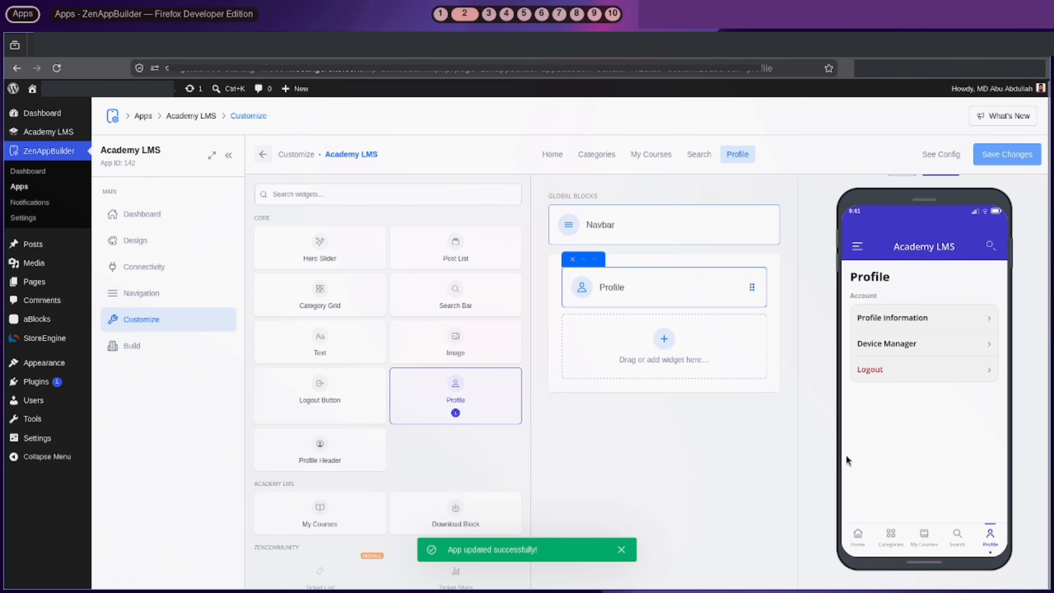
pyautogui.click(656, 296)
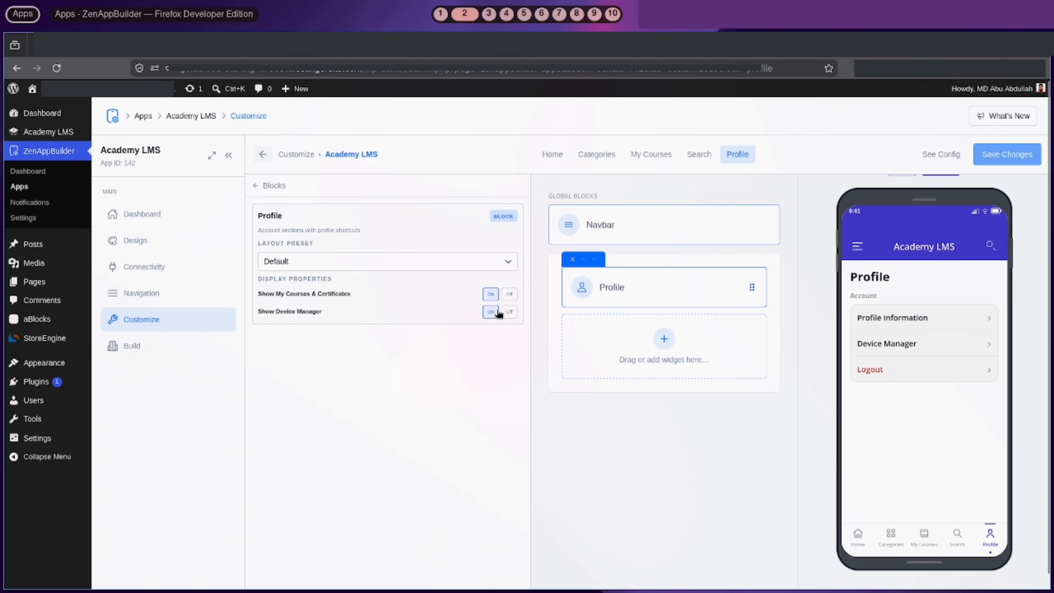
pyautogui.moveTo(283, 312); pyautogui.dragTo(323, 311)
pyautogui.click(509, 311)
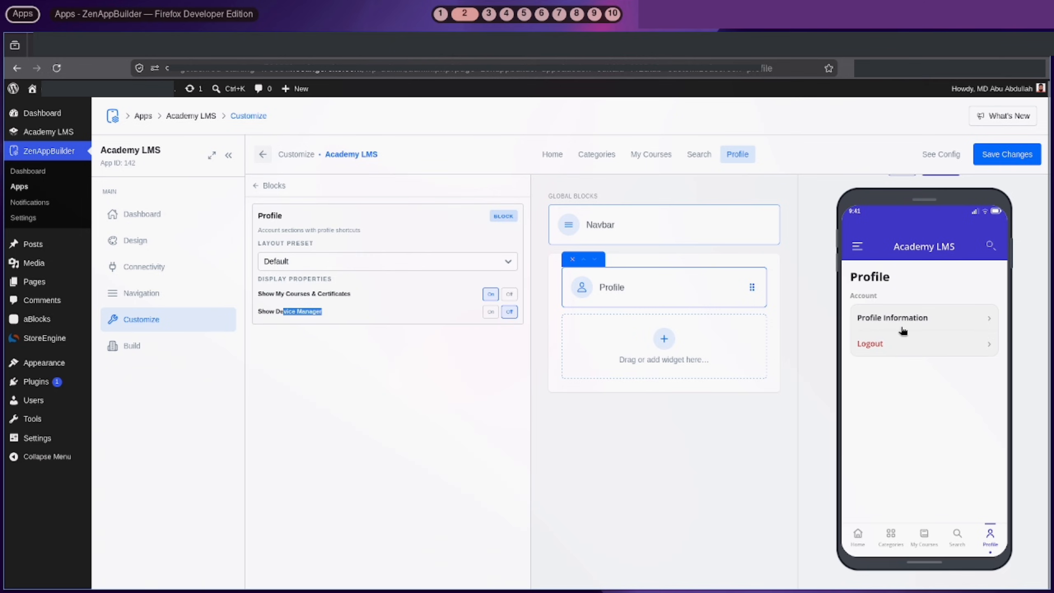
pyautogui.click(490, 312)
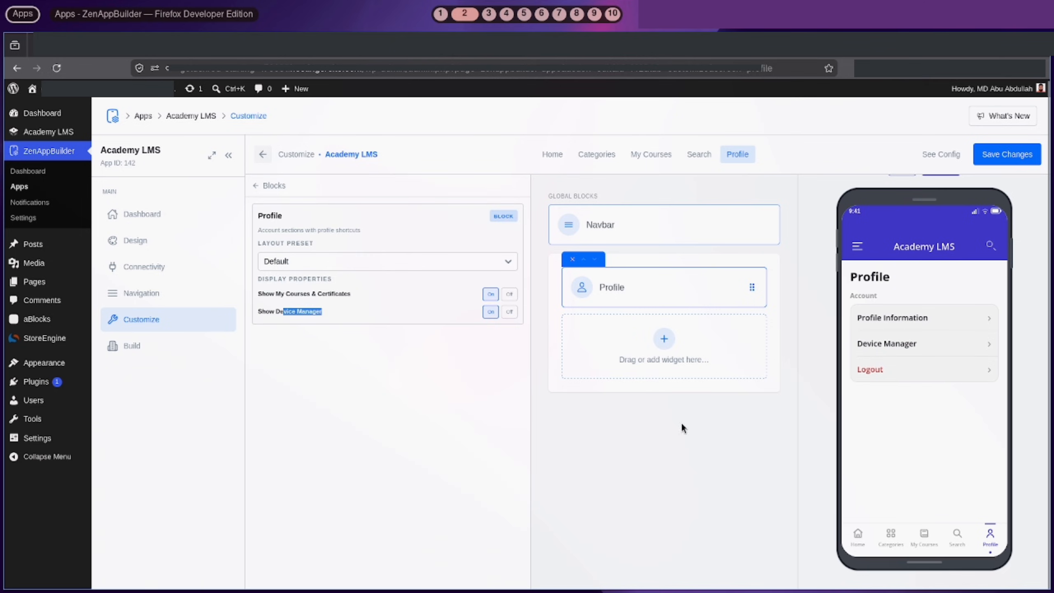
pyautogui.click(424, 261)
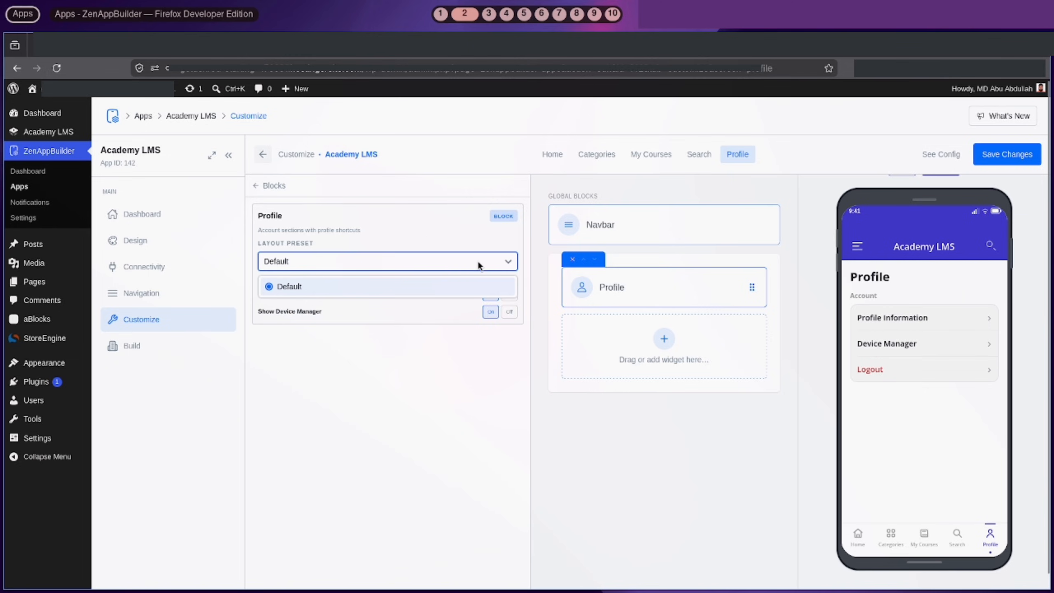
pyautogui.click(1008, 154)
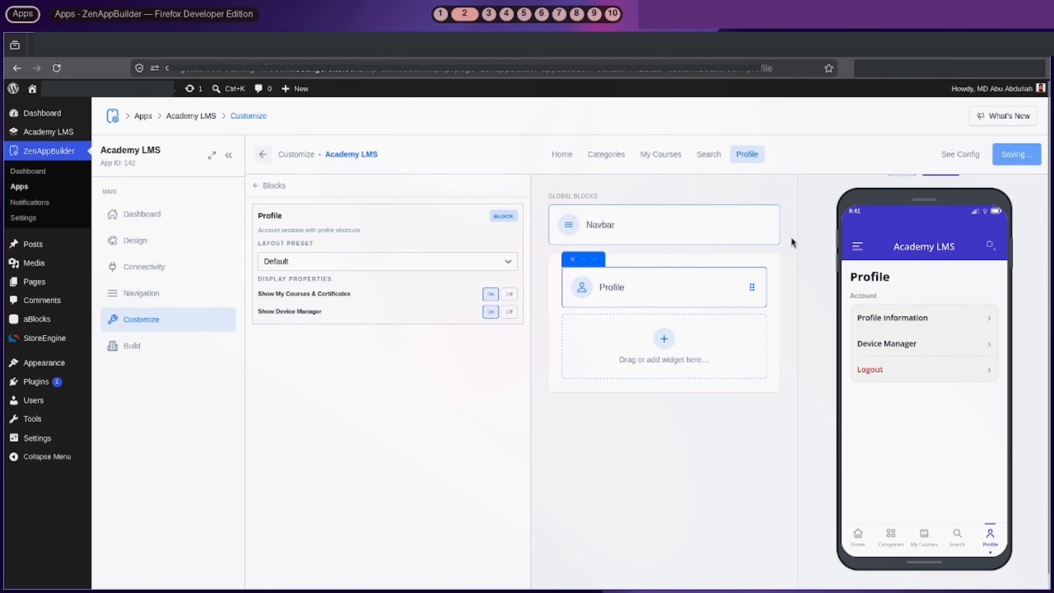
# Add a Profile Header in the Compact layout and move it above the Profile block
pyautogui.click(603, 373)
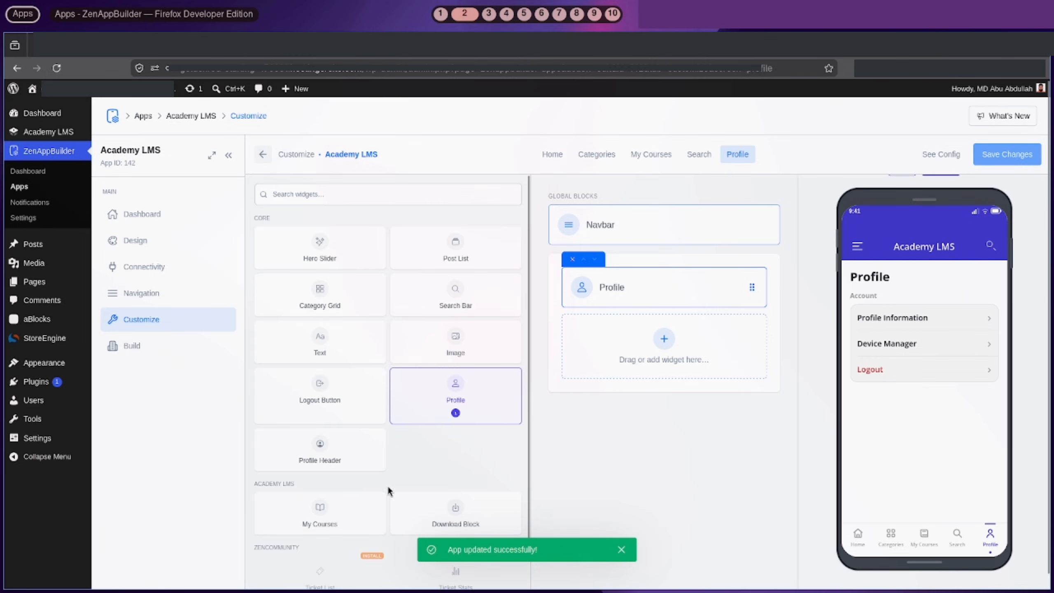
pyautogui.click(301, 461)
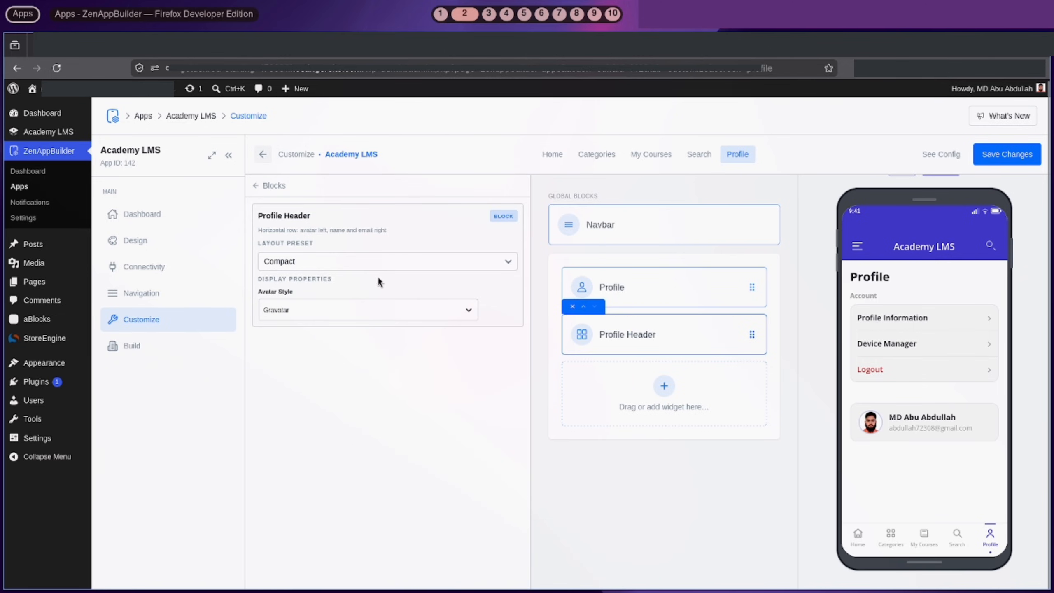
pyautogui.click(364, 258)
pyautogui.click(352, 302)
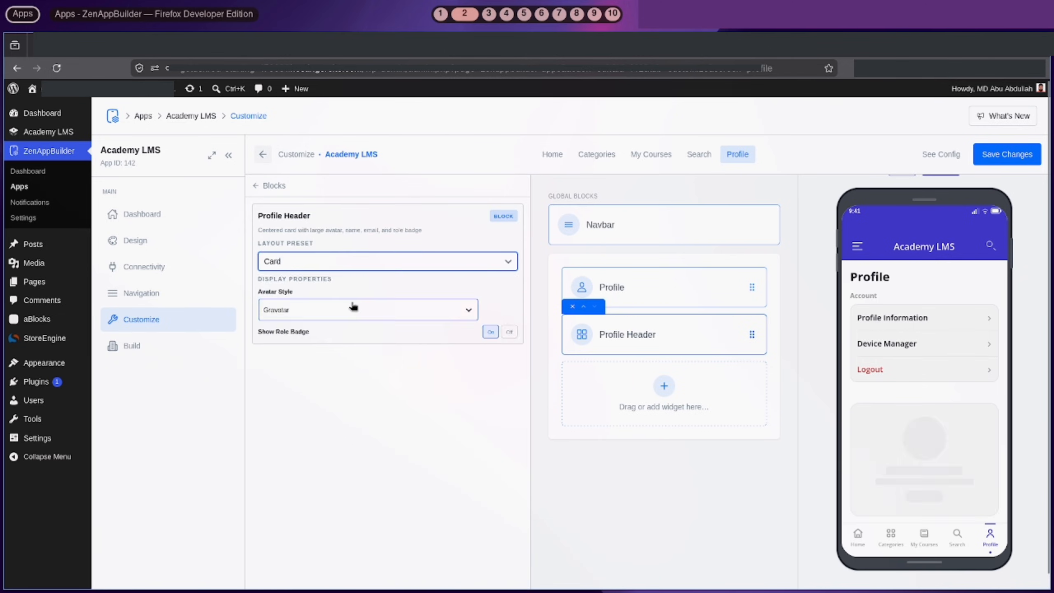
pyautogui.click(385, 261)
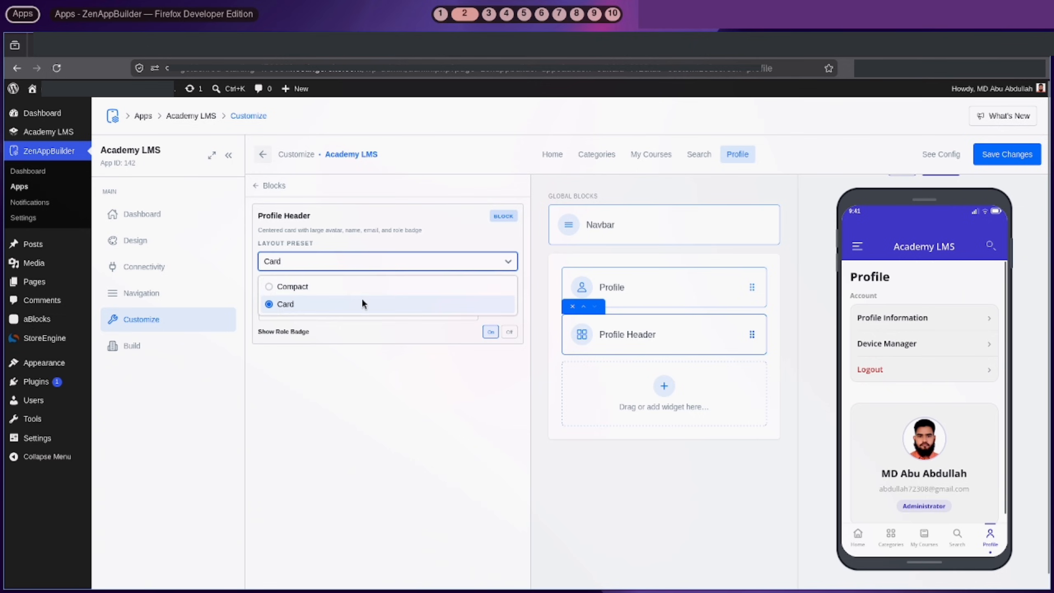
pyautogui.click(349, 289)
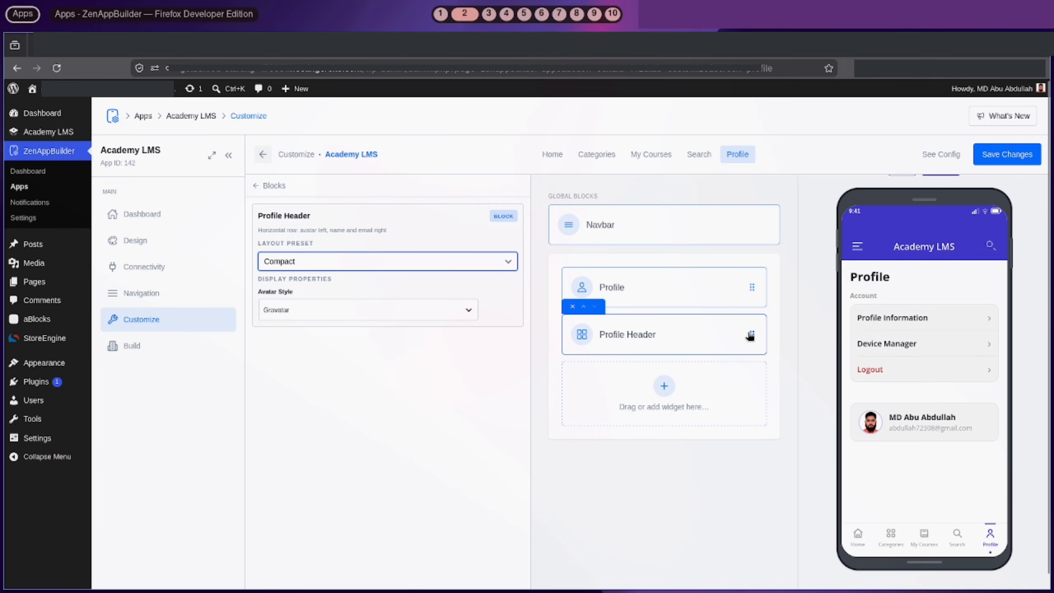
pyautogui.moveTo(749, 334); pyautogui.dragTo(744, 278)
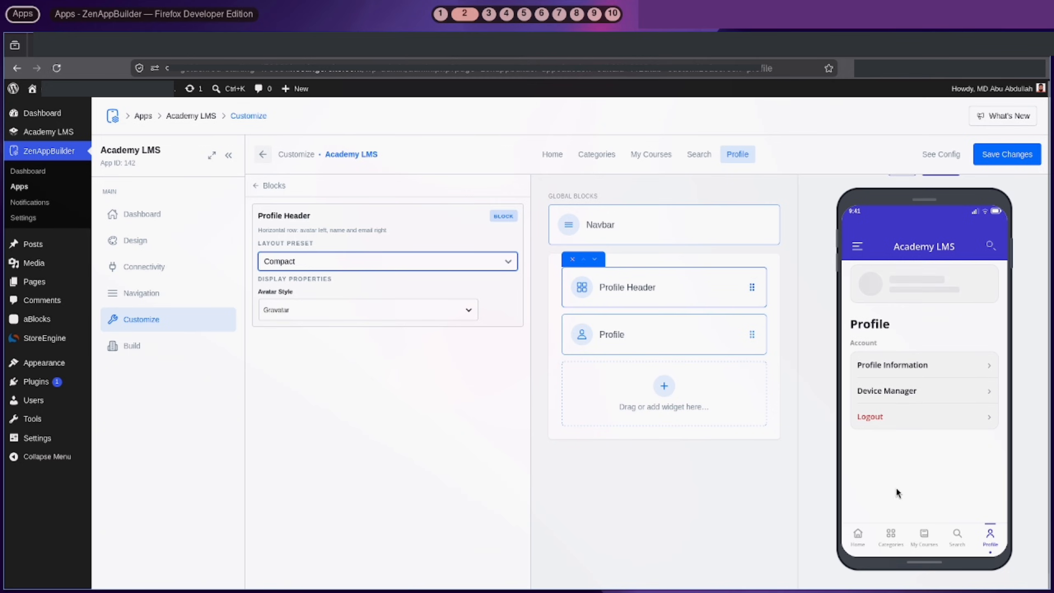
# Keep the profile header avatar as the Gravatar photo and save the Profile screen
pyautogui.click(405, 311)
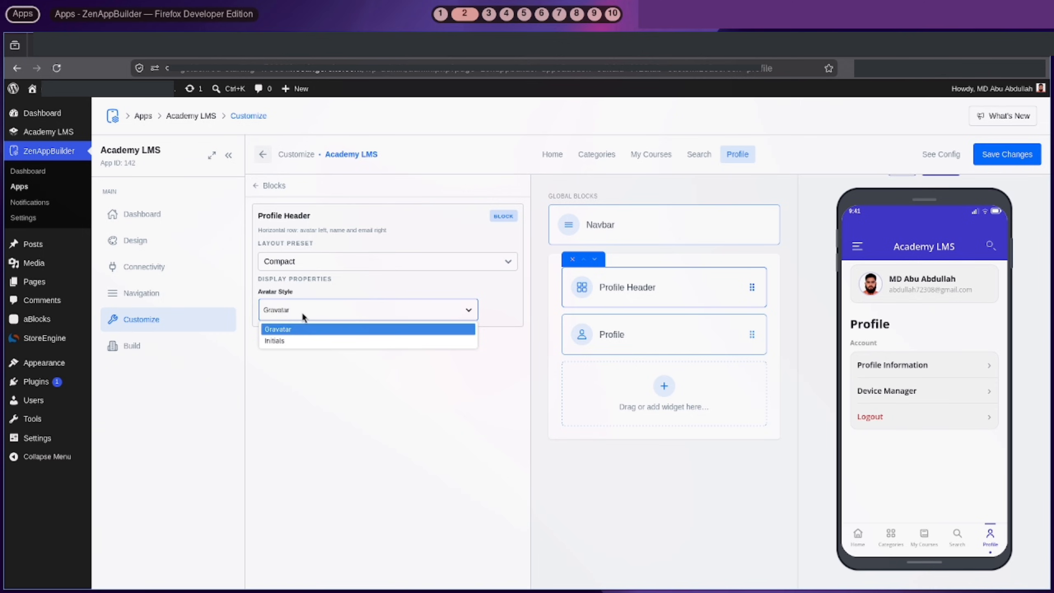
pyautogui.click(289, 341)
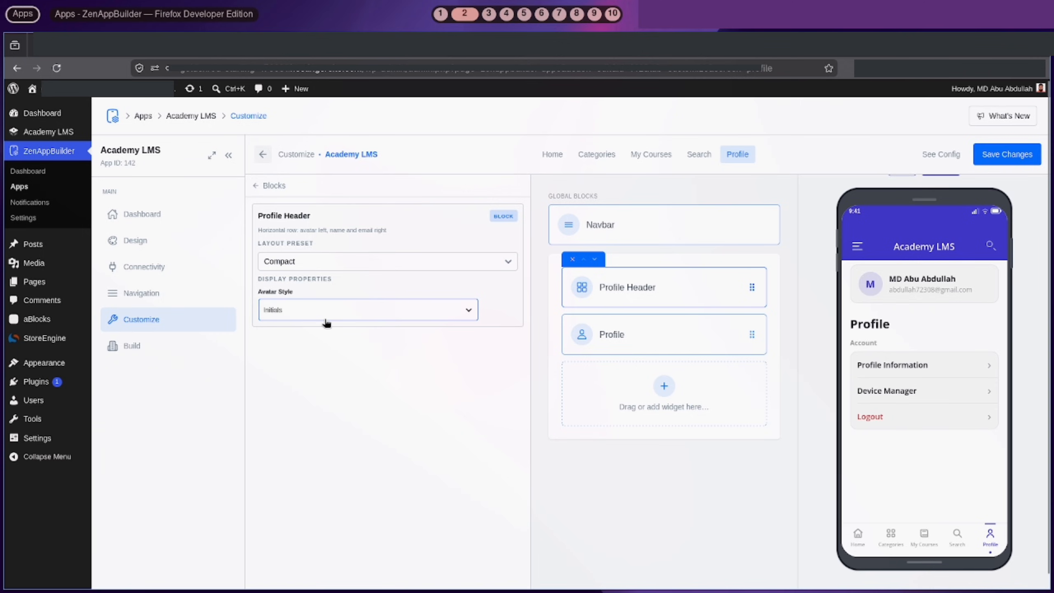
pyautogui.click(311, 310)
pyautogui.click(307, 328)
pyautogui.click(1004, 154)
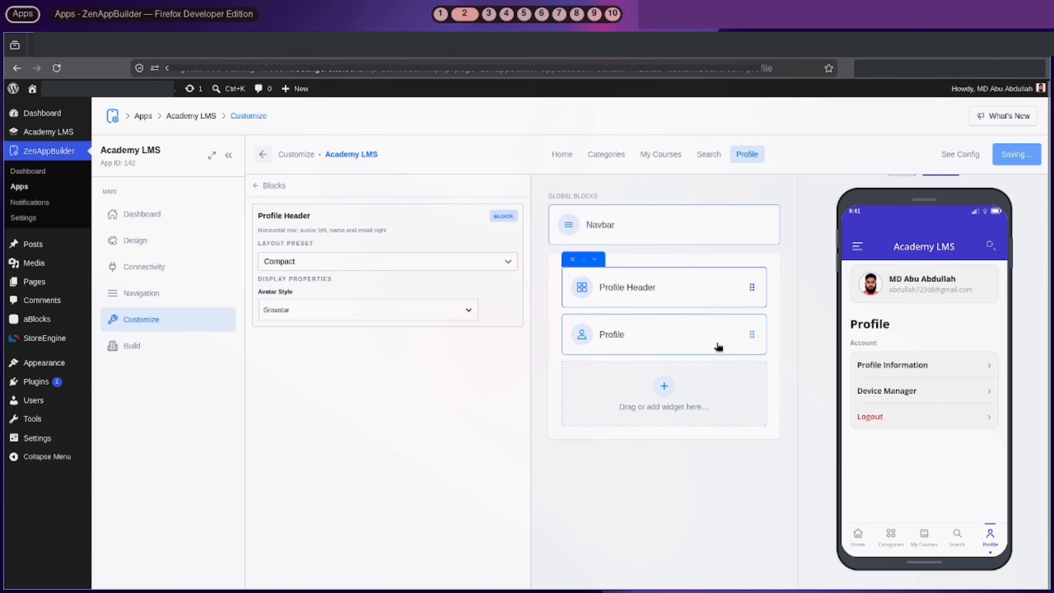
# Go to the Build & Export page
pyautogui.click(272, 186)
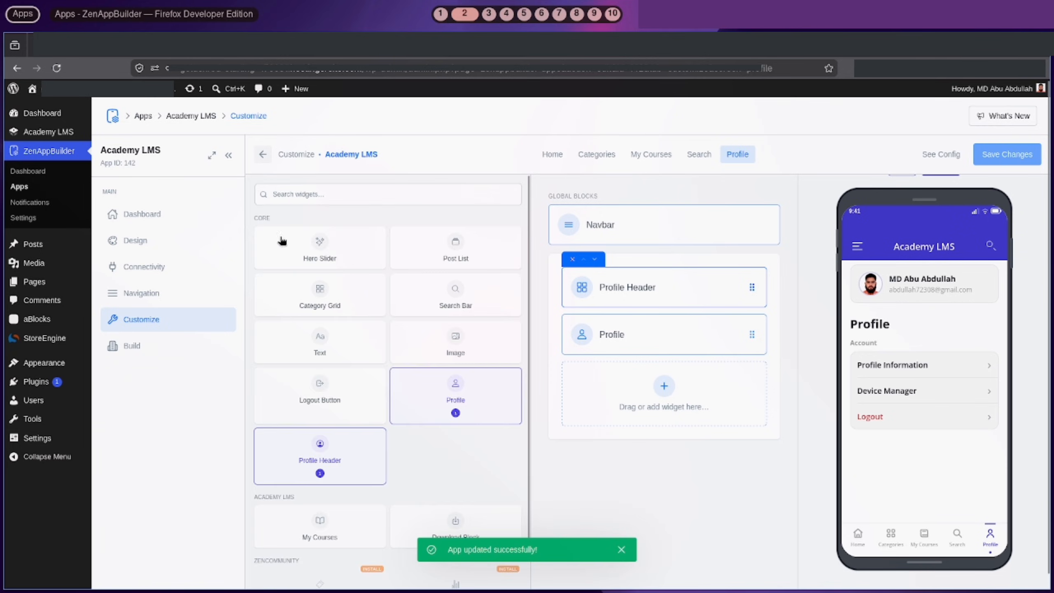
pyautogui.scroll(-2, 471, 467)
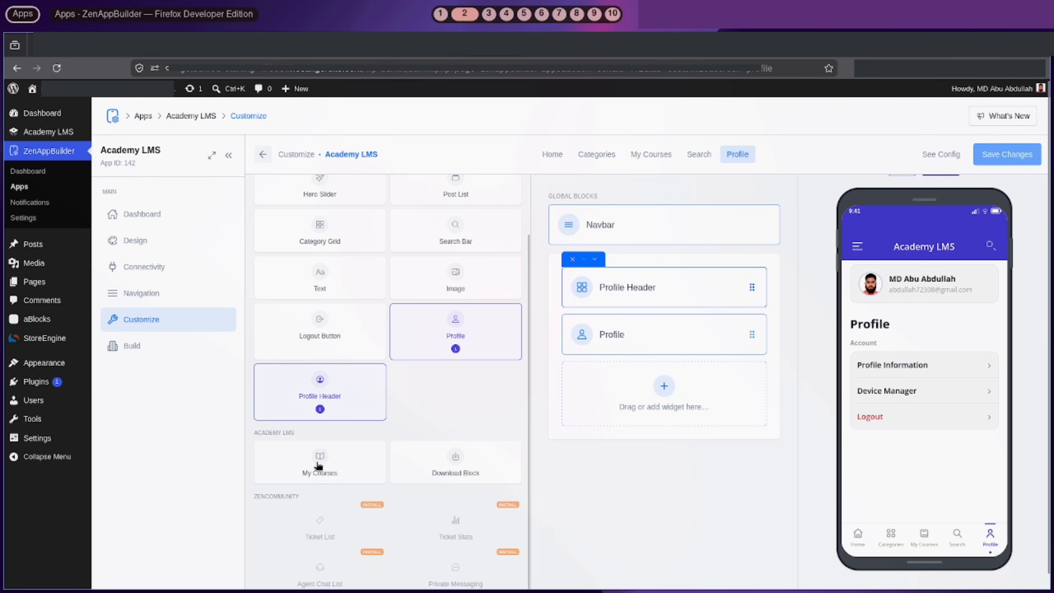
pyautogui.click(139, 346)
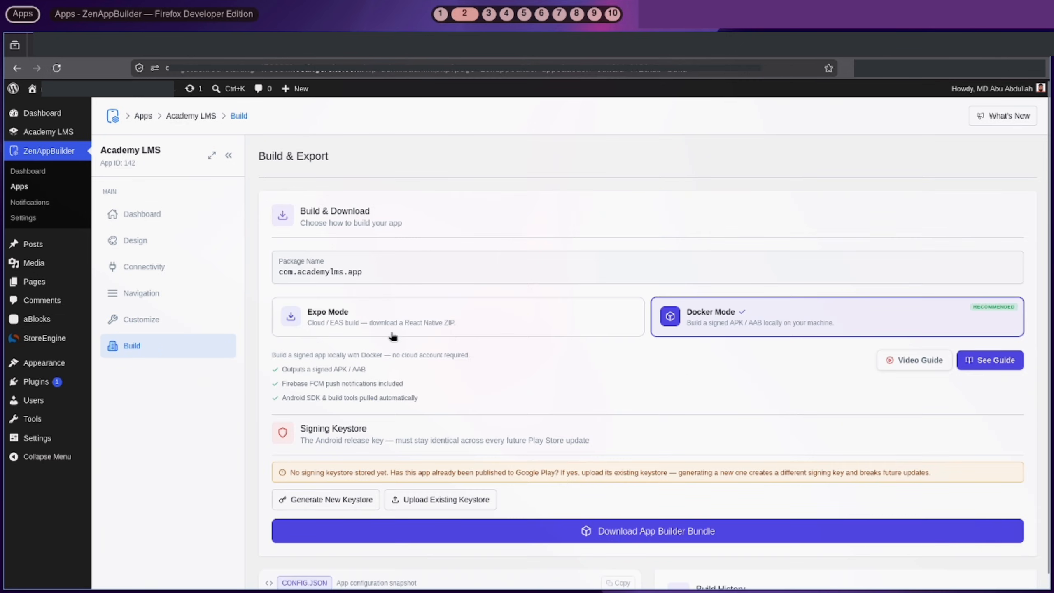